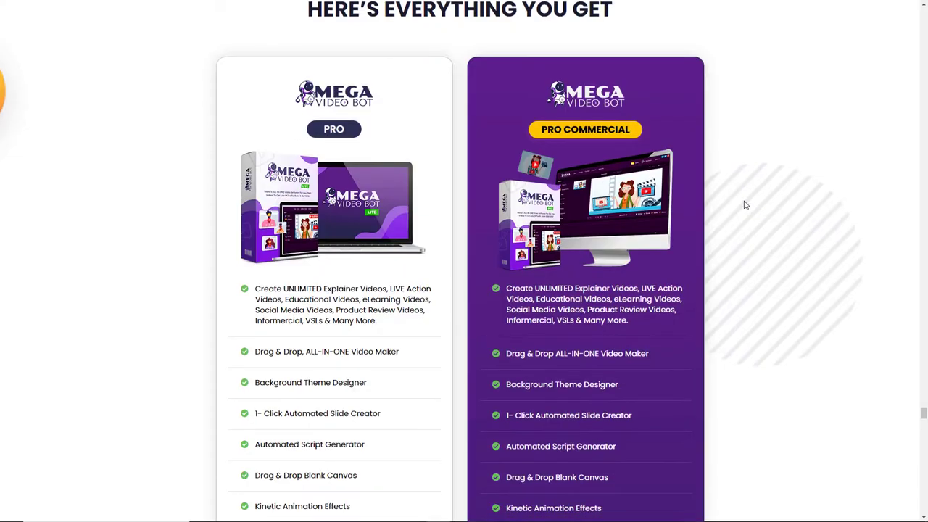
# In export settings, try 1280 x 720 (HD) output and a frame rate one lower, without exporting
pyautogui.scroll(-6, 746, 204)
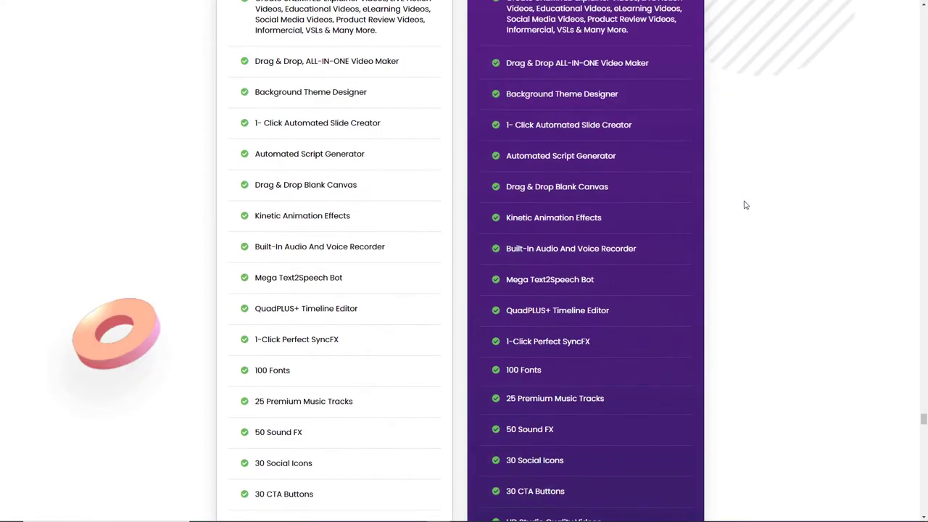
pyautogui.scroll(-7, 746, 205)
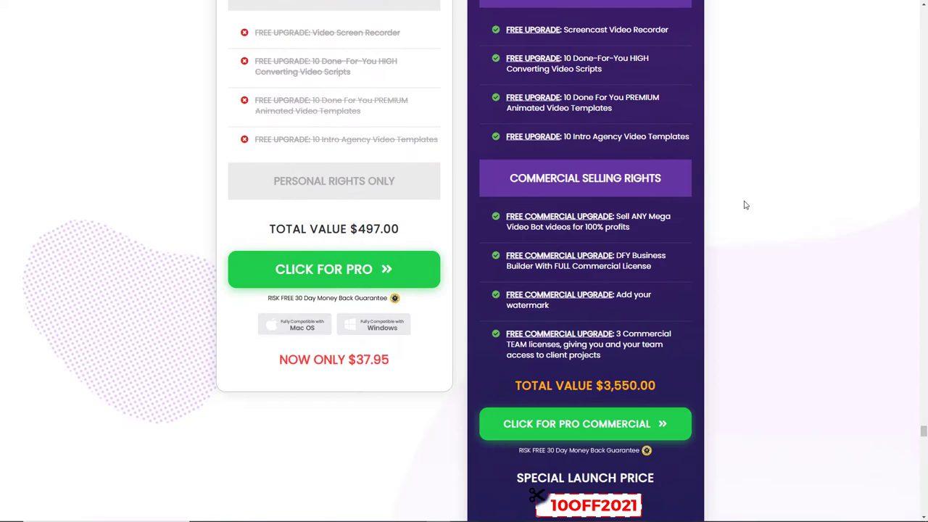
pyautogui.scroll(-3, 746, 205)
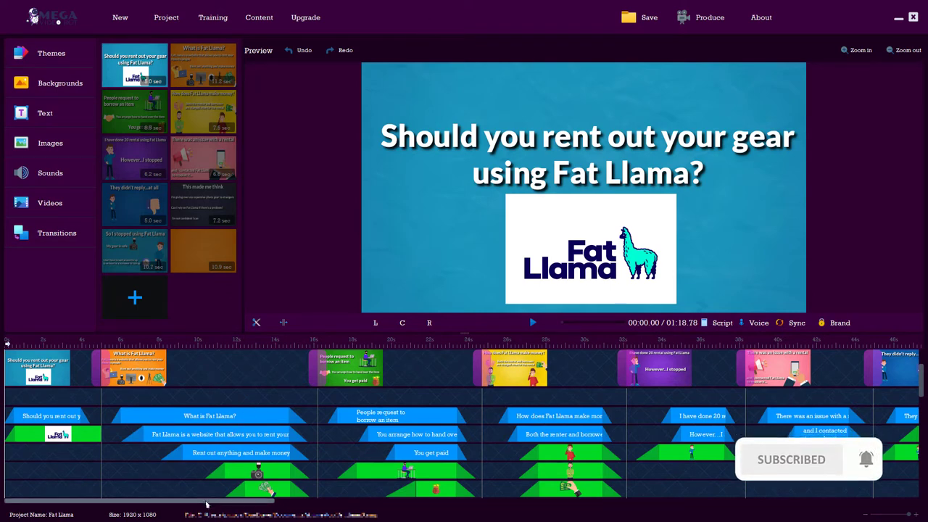
pyautogui.moveTo(206, 502)
pyautogui.mouseDown()
pyautogui.moveTo(462, 510)
pyautogui.moveTo(196, 500)
pyautogui.mouseUp()
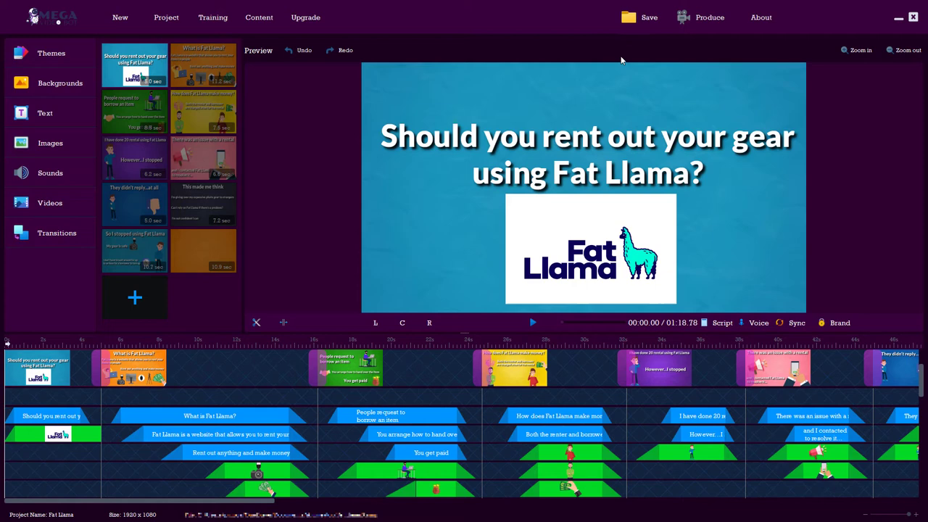
pyautogui.click(701, 19)
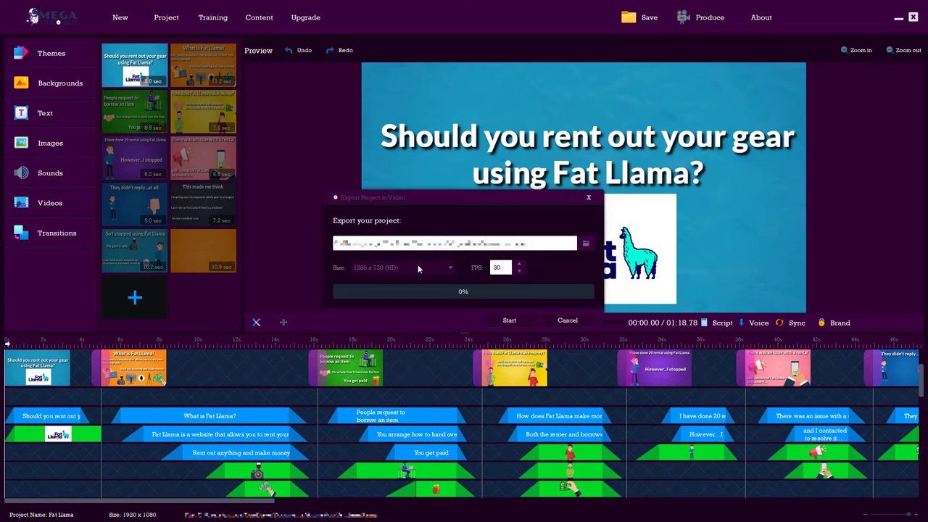
pyautogui.click(448, 270)
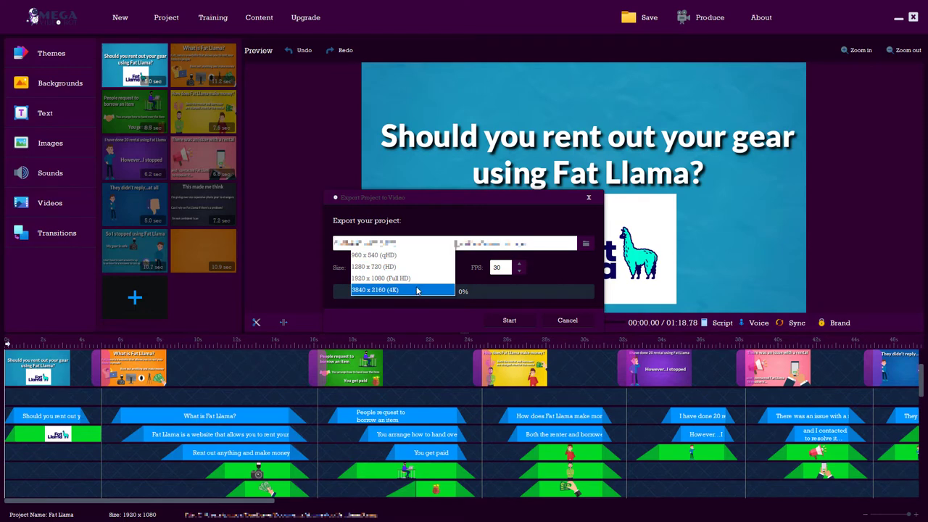
pyautogui.click(414, 267)
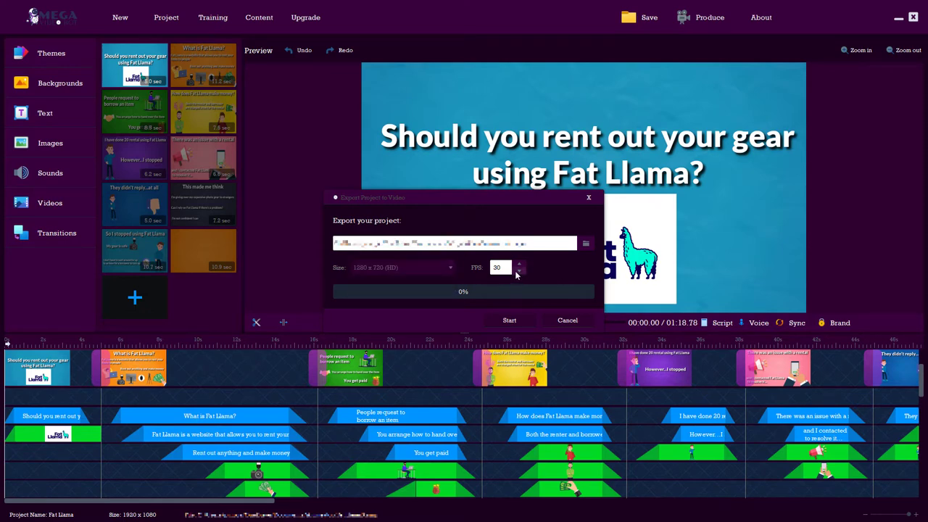
pyautogui.click(517, 274)
pyautogui.click(565, 321)
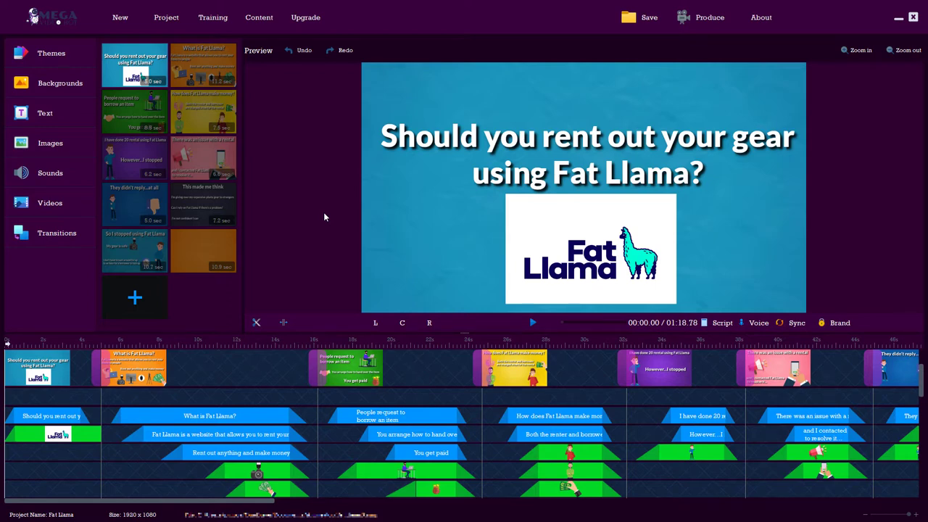
# Add a blank 5-second scene at the end and stretch the opening slide to 6.2 seconds
pyautogui.click(135, 297)
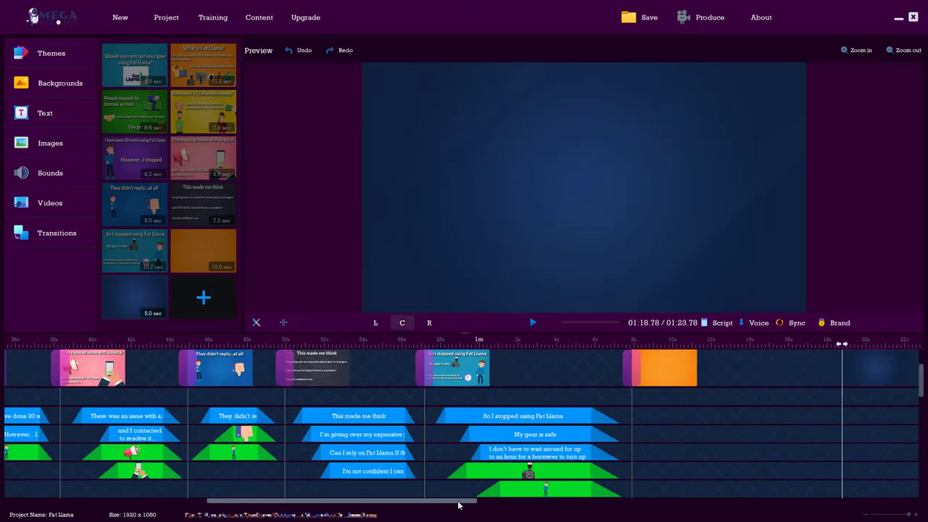
pyautogui.moveTo(461, 502); pyautogui.dragTo(248, 501)
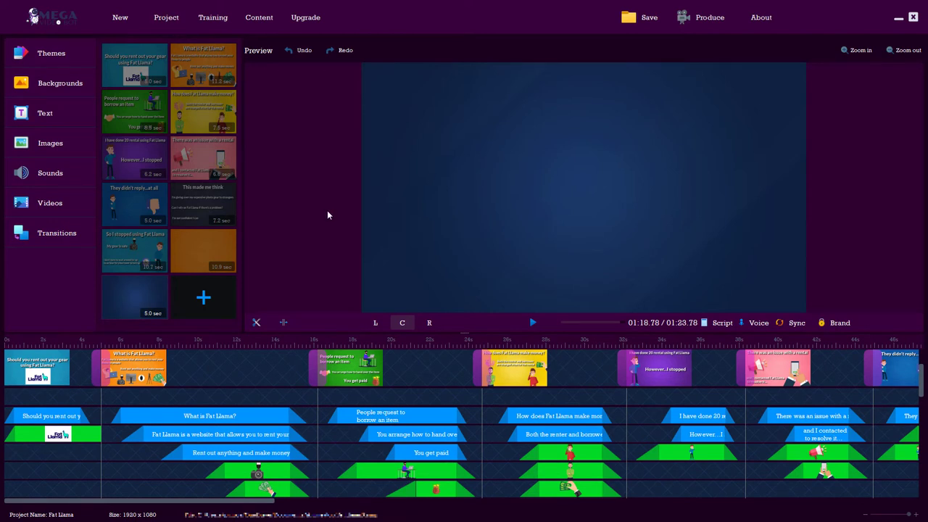
pyautogui.click(47, 344)
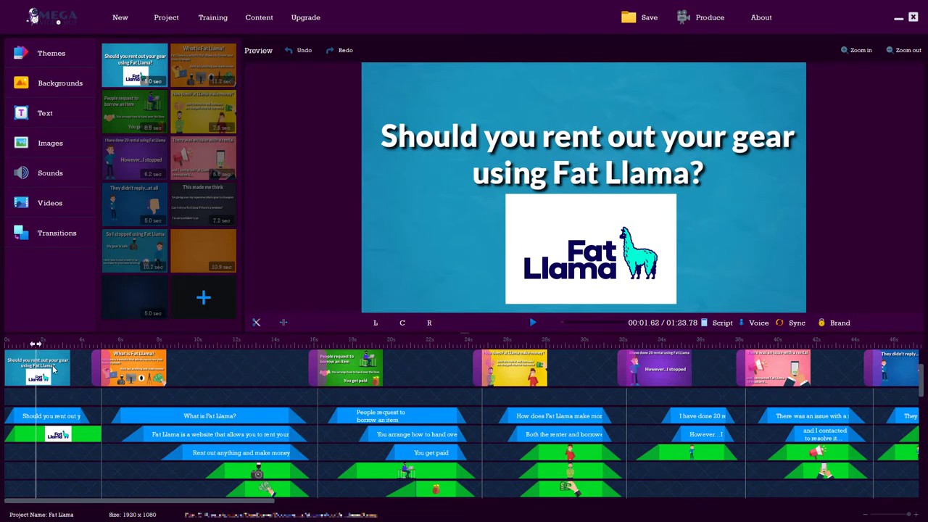
pyautogui.moveTo(101, 362); pyautogui.dragTo(105, 365)
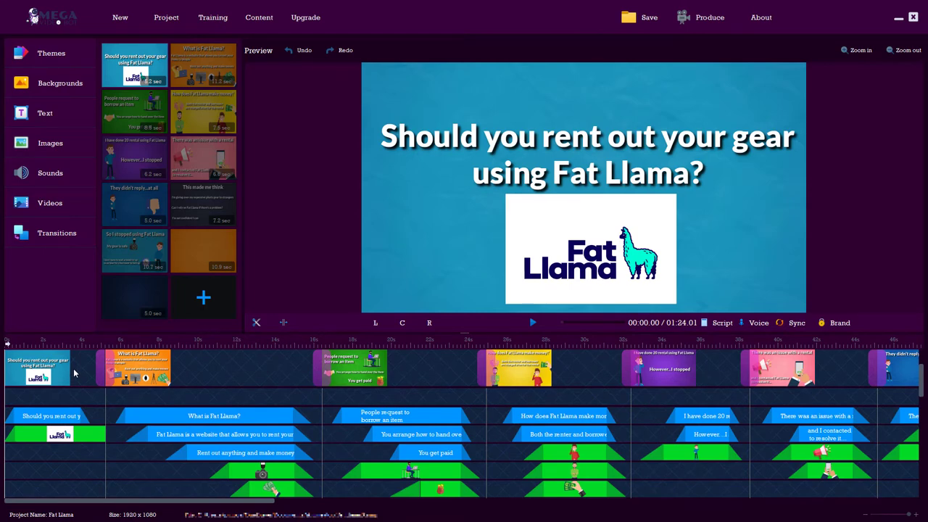
pyautogui.moveTo(151, 501); pyautogui.dragTo(169, 502)
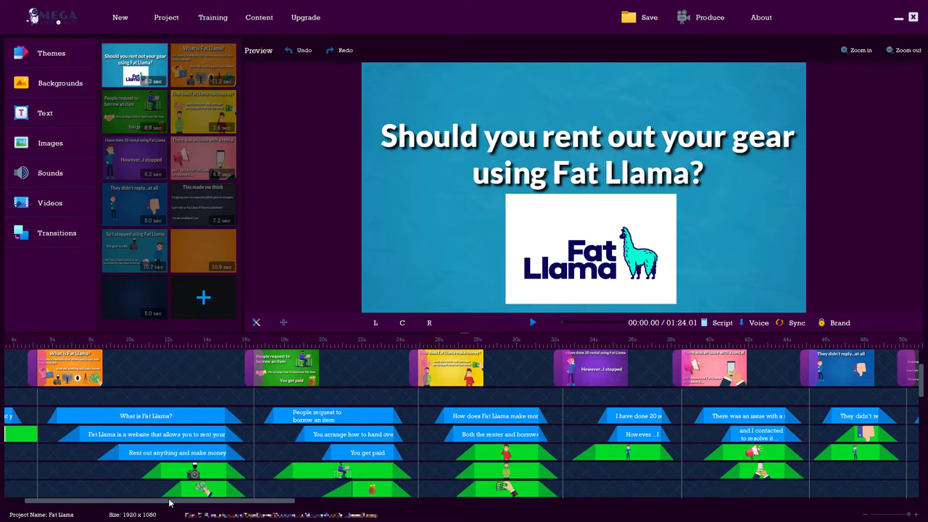
pyautogui.moveTo(169, 502); pyautogui.dragTo(395, 502)
# Give the orange end slide a Gif Animation transition using bluewater.gif, then select the new transition clip
pyautogui.click(542, 368)
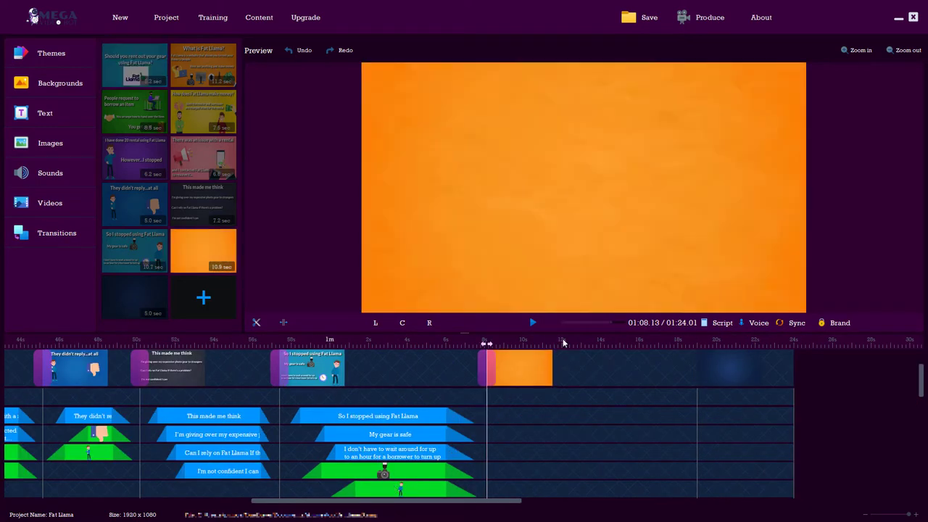
pyautogui.click(35, 233)
pyautogui.click(397, 149)
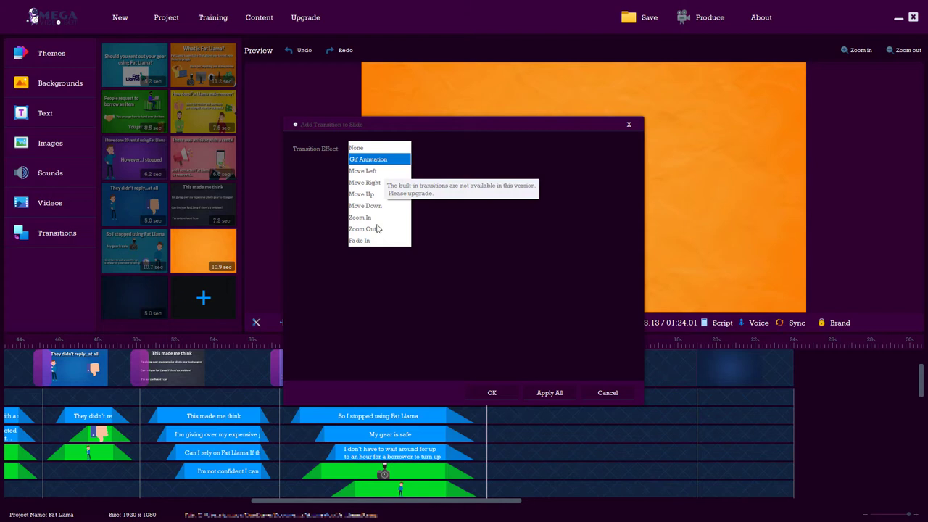
pyautogui.click(374, 159)
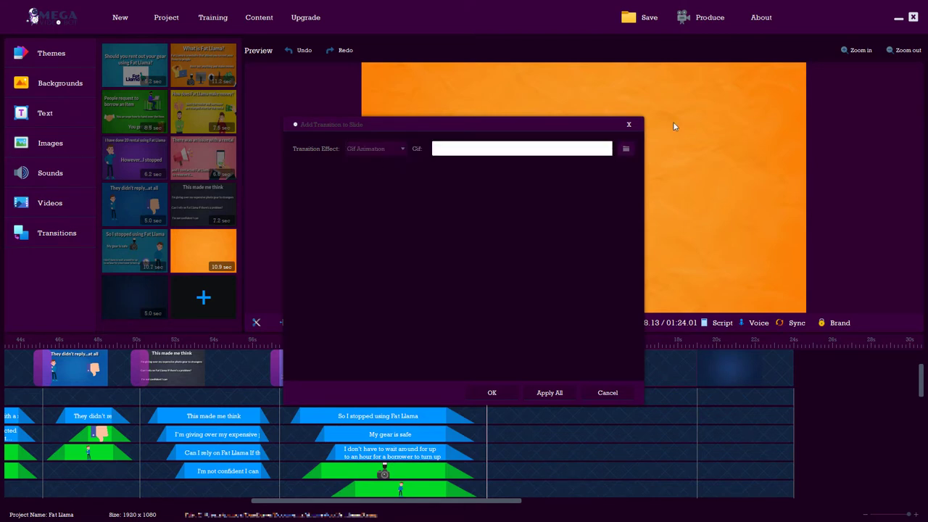
pyautogui.click(625, 148)
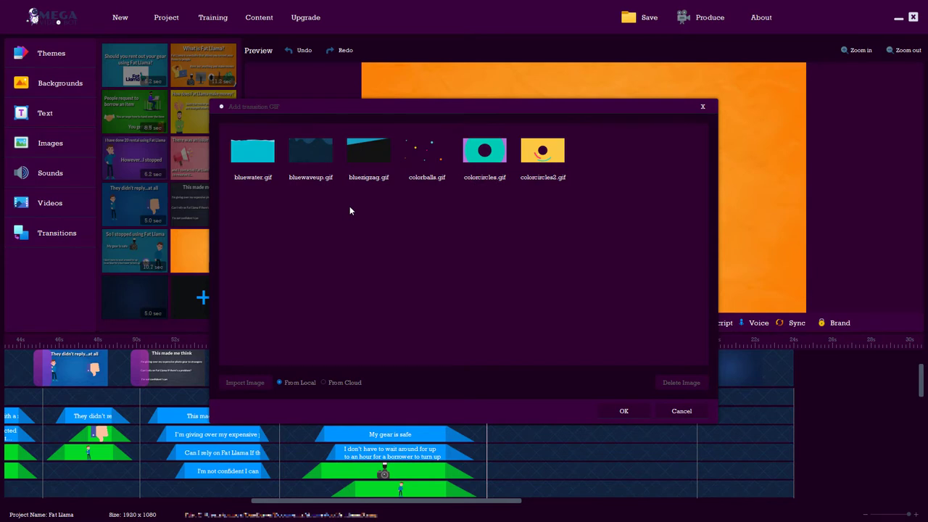
pyautogui.click(257, 158)
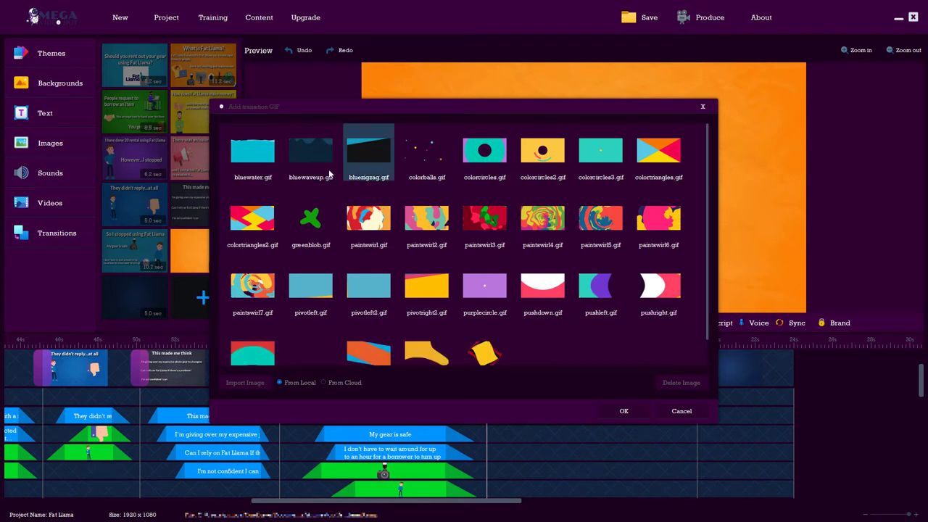
pyautogui.click(271, 177)
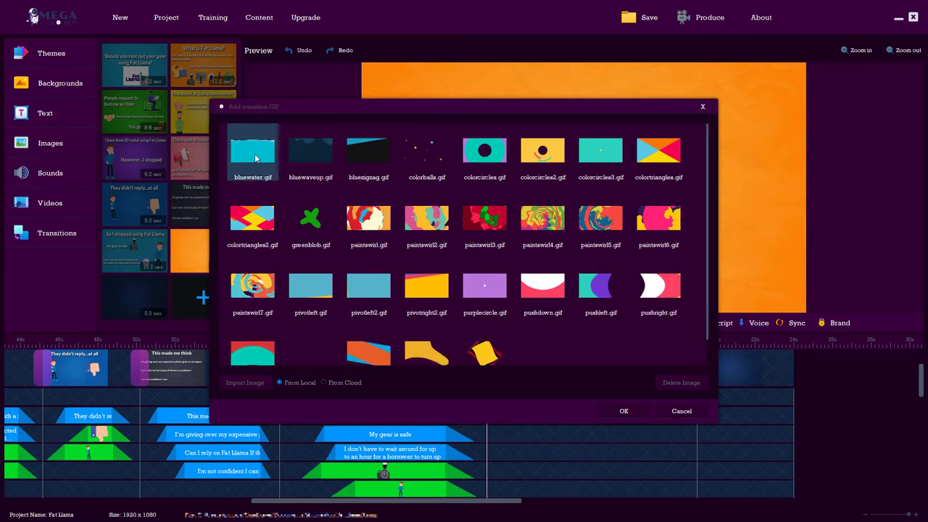
pyautogui.click(633, 410)
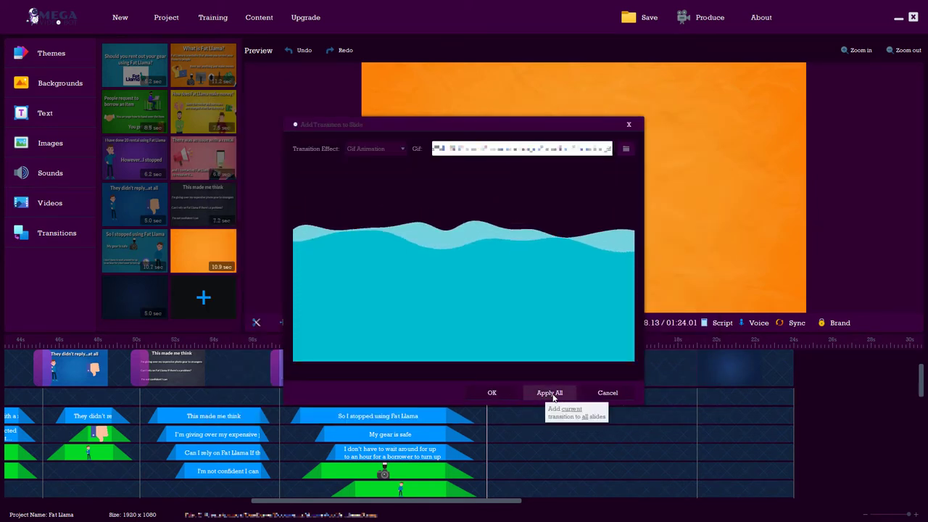
pyautogui.click(507, 391)
pyautogui.moveTo(690, 347); pyautogui.dragTo(670, 347)
pyautogui.click(683, 365)
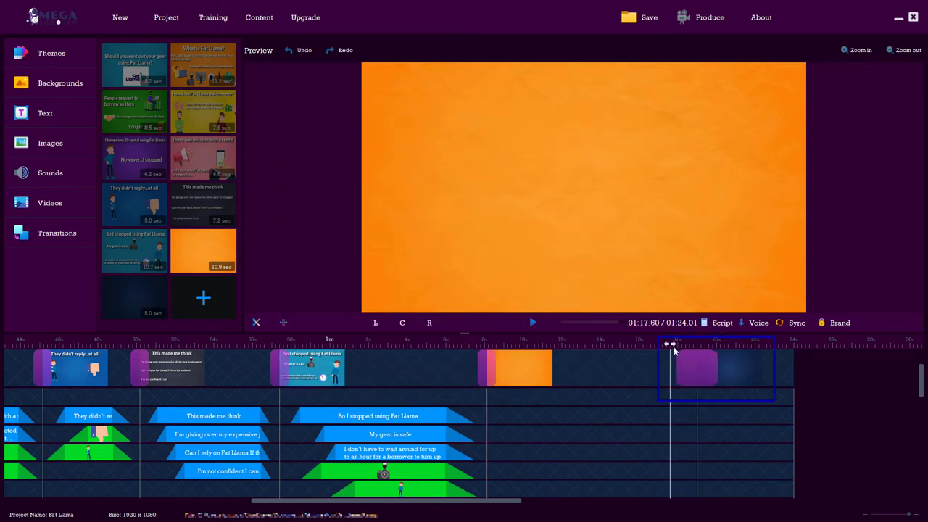
# Preview the bluewater transition, stop playback, and start adding a video to the scene
pyautogui.click(532, 323)
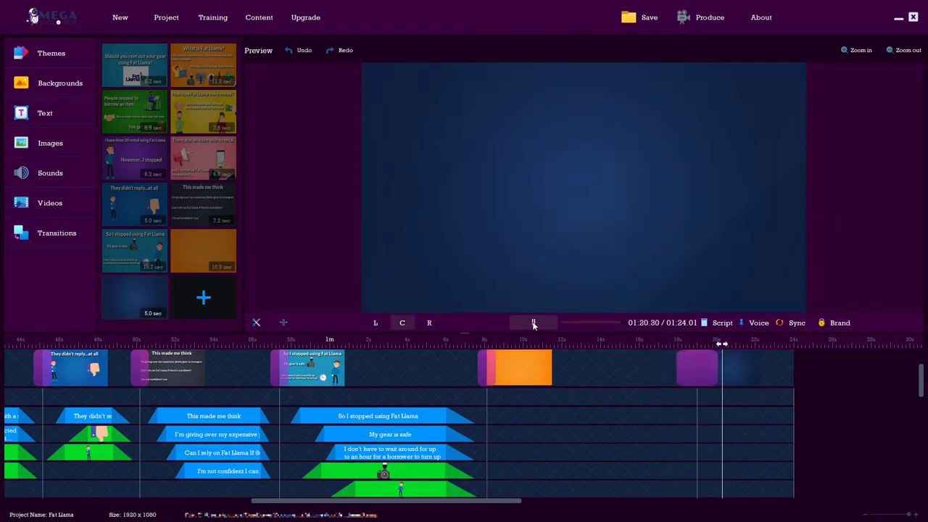
pyautogui.click(532, 323)
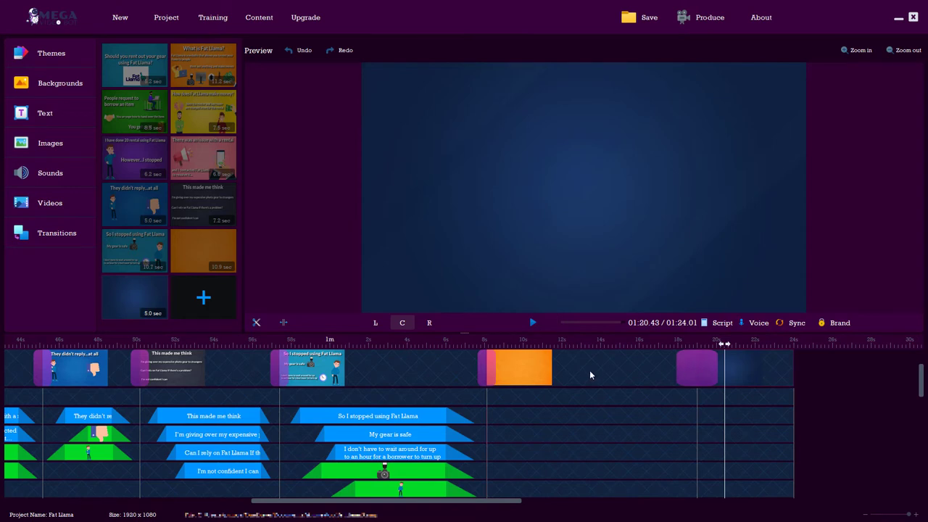
pyautogui.click(51, 203)
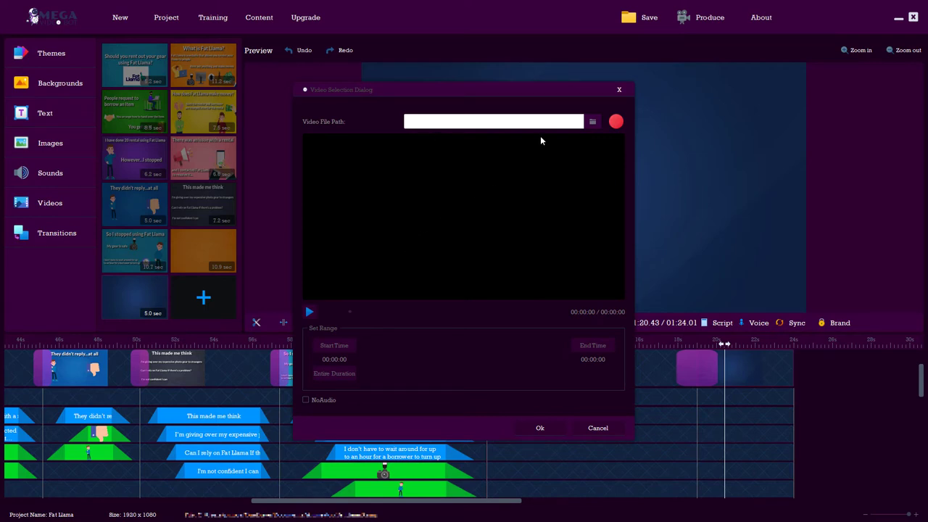
pyautogui.click(620, 90)
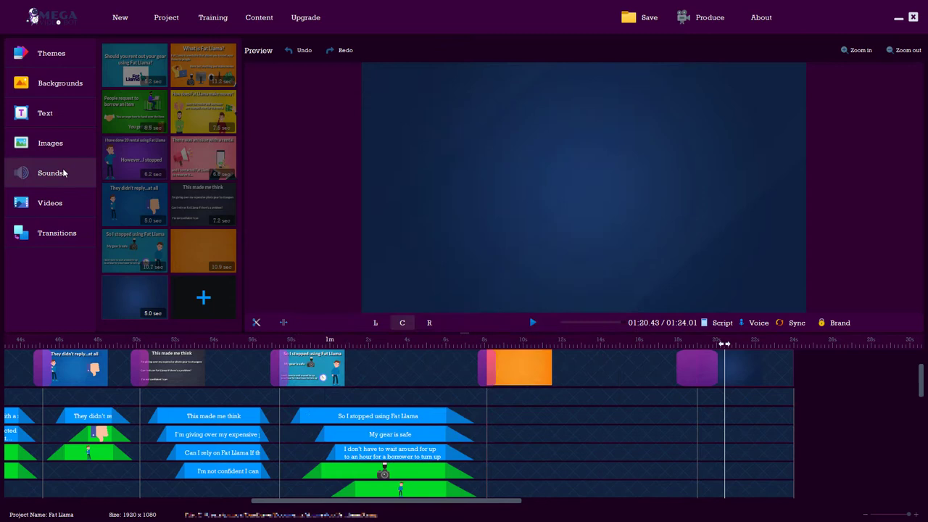
pyautogui.click(64, 172)
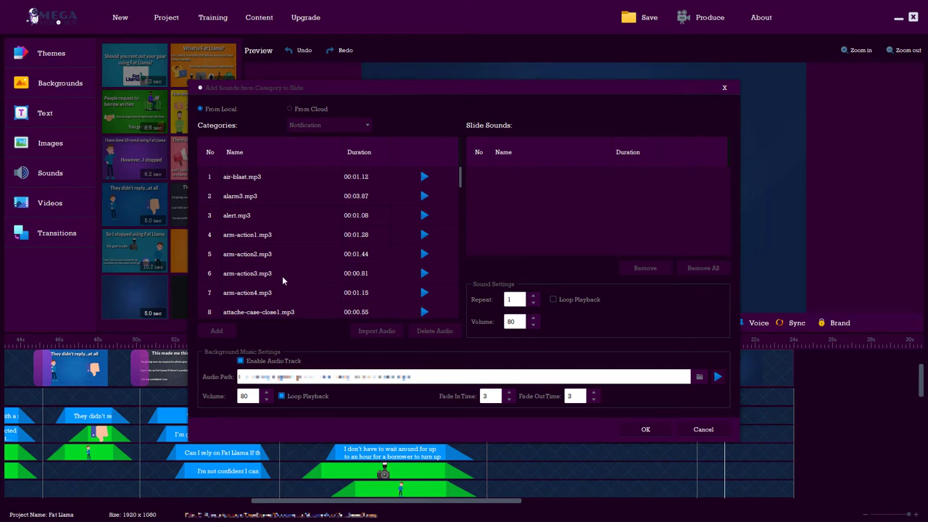
pyautogui.click(701, 377)
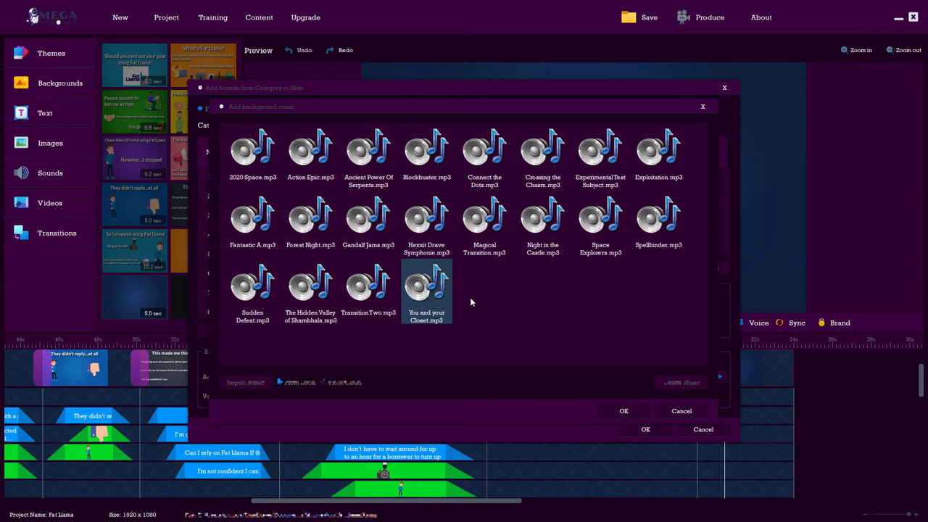
pyautogui.click(682, 411)
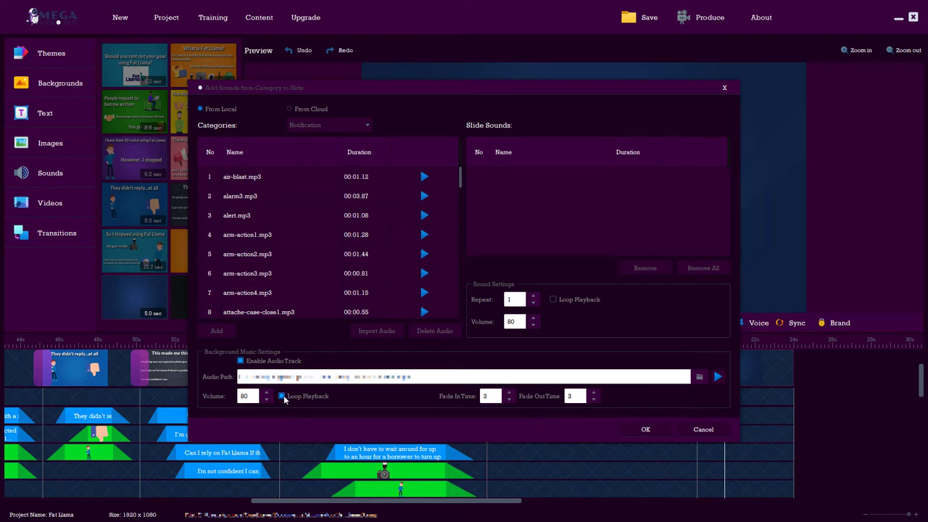
pyautogui.click(703, 430)
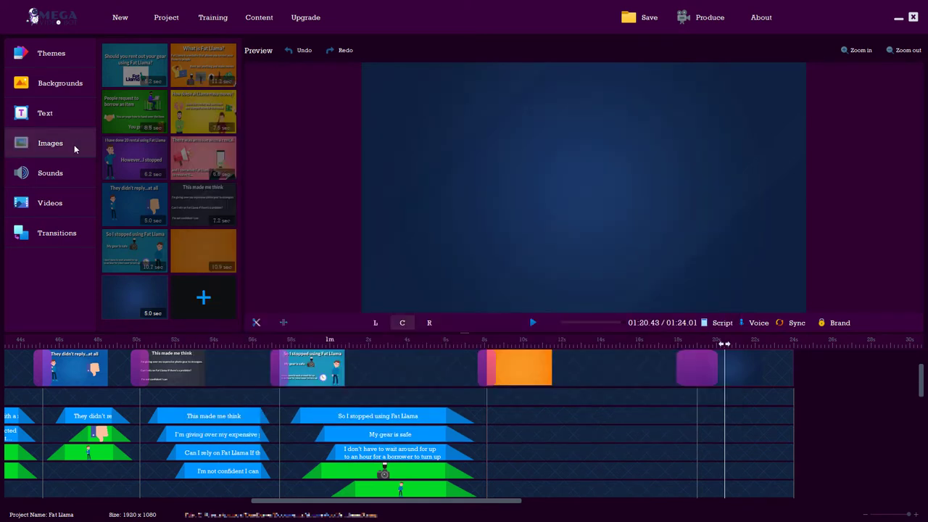
# Open the slide's image library and browse its categories through to the shape images
pyautogui.click(72, 144)
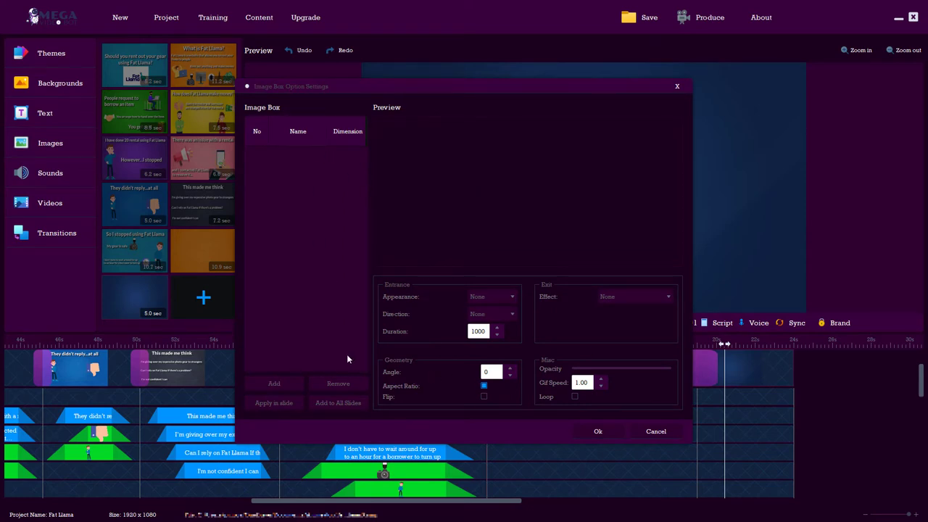
pyautogui.click(288, 380)
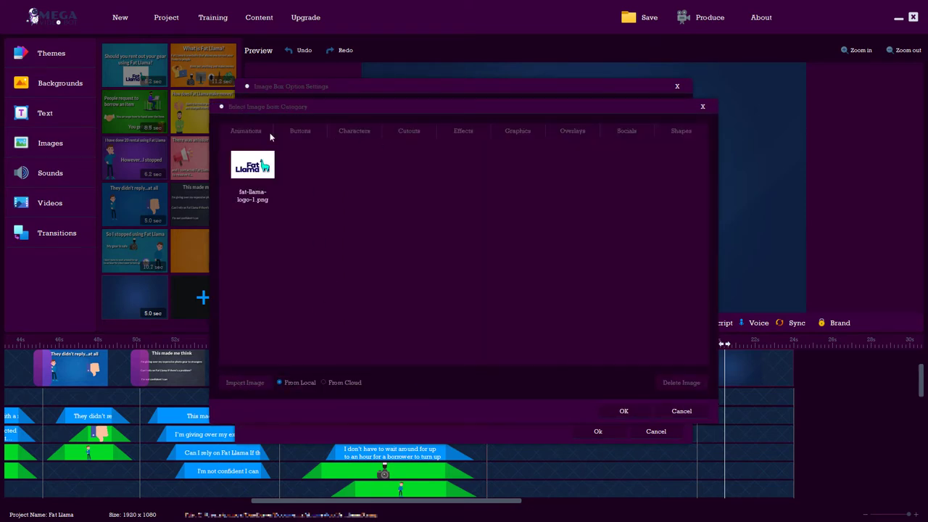
pyautogui.click(300, 131)
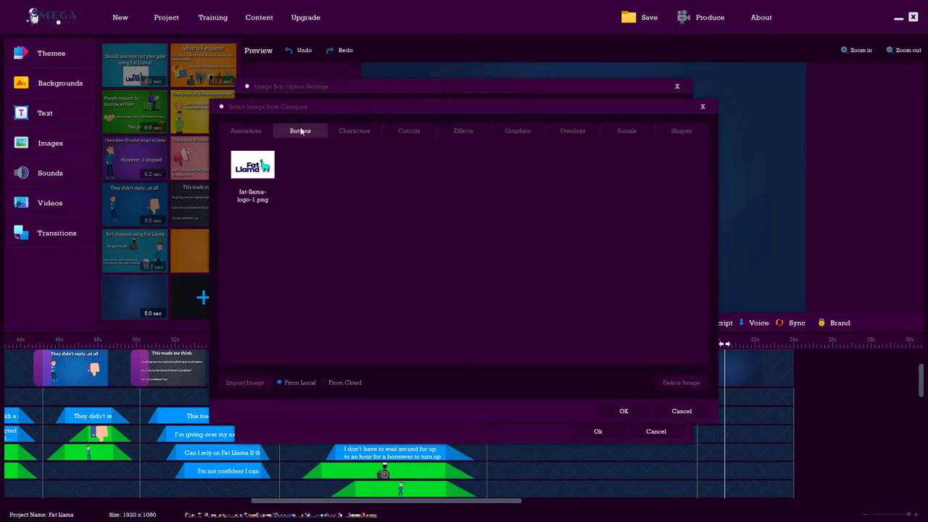
pyautogui.click(362, 135)
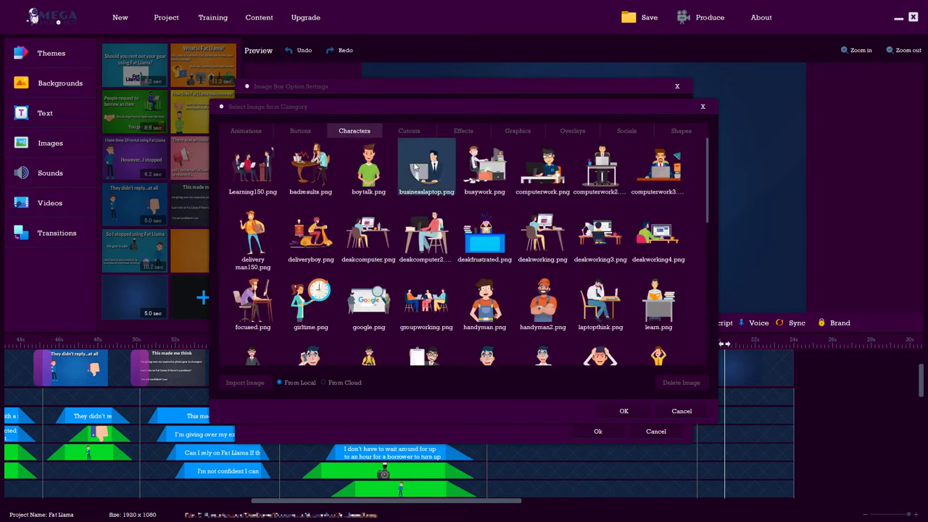
pyautogui.click(409, 131)
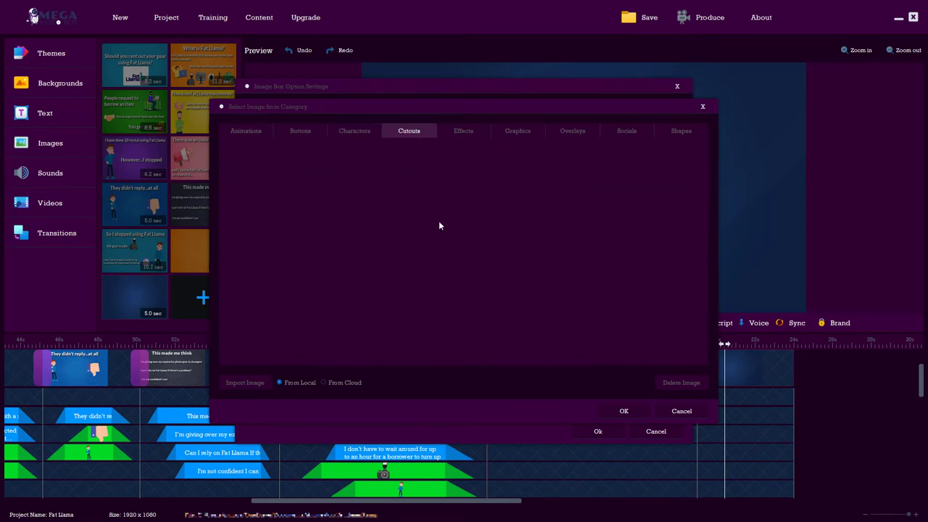
pyautogui.click(464, 132)
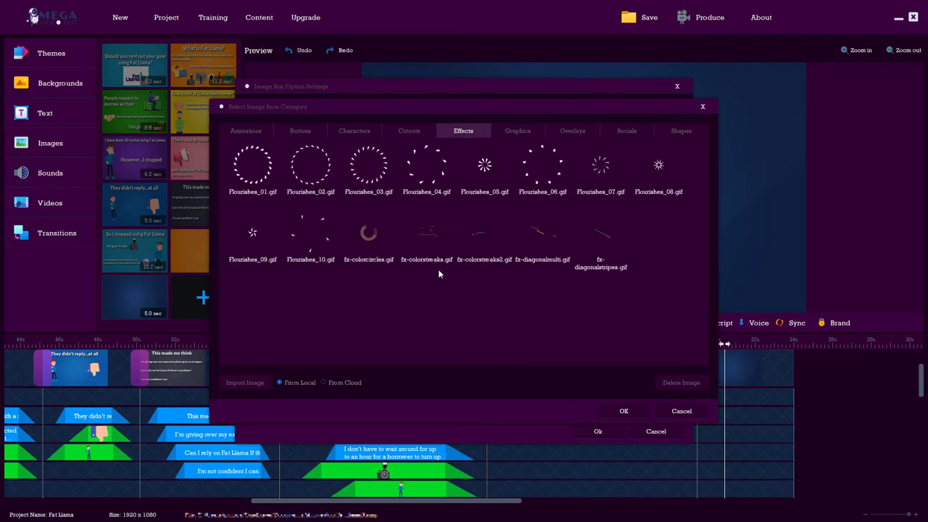
pyautogui.click(525, 134)
pyautogui.click(564, 132)
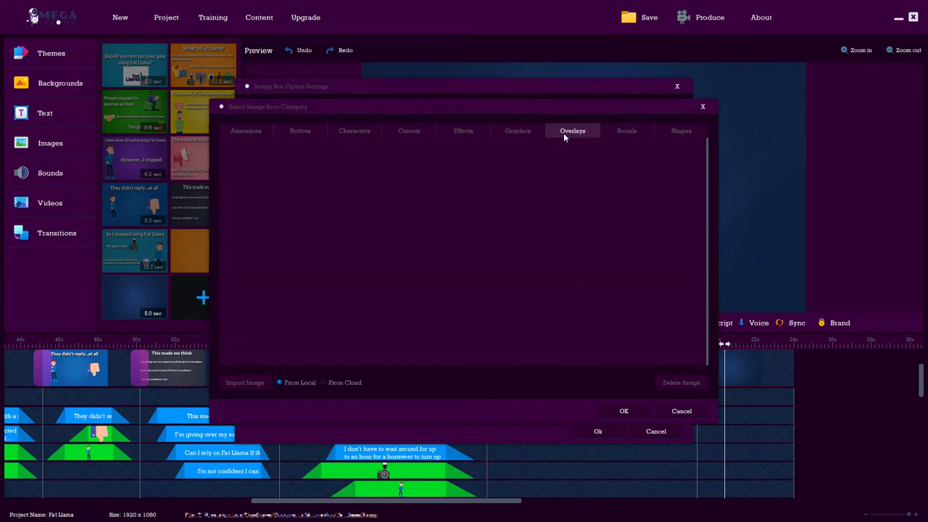
pyautogui.click(626, 131)
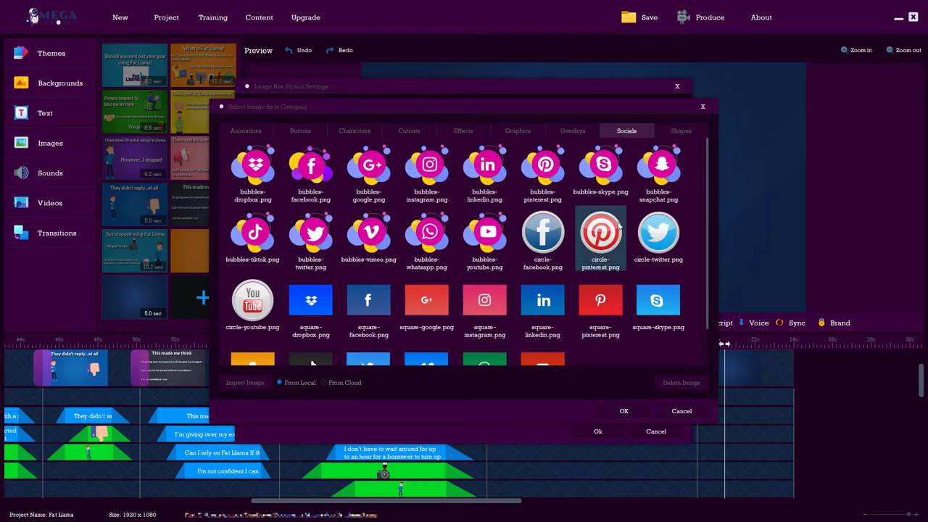
pyautogui.click(671, 132)
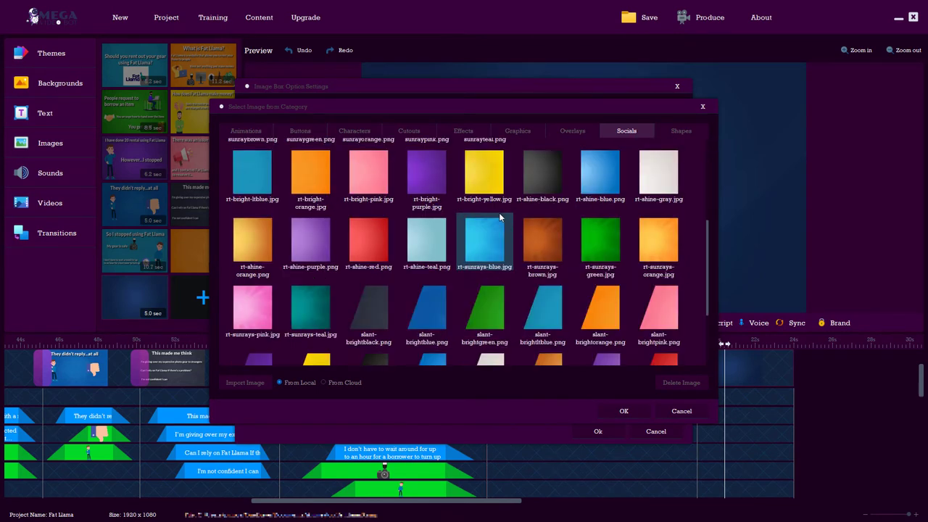
# Add slant-shineblue.png to the image box with Flip turned on
pyautogui.scroll(-3, 499, 216)
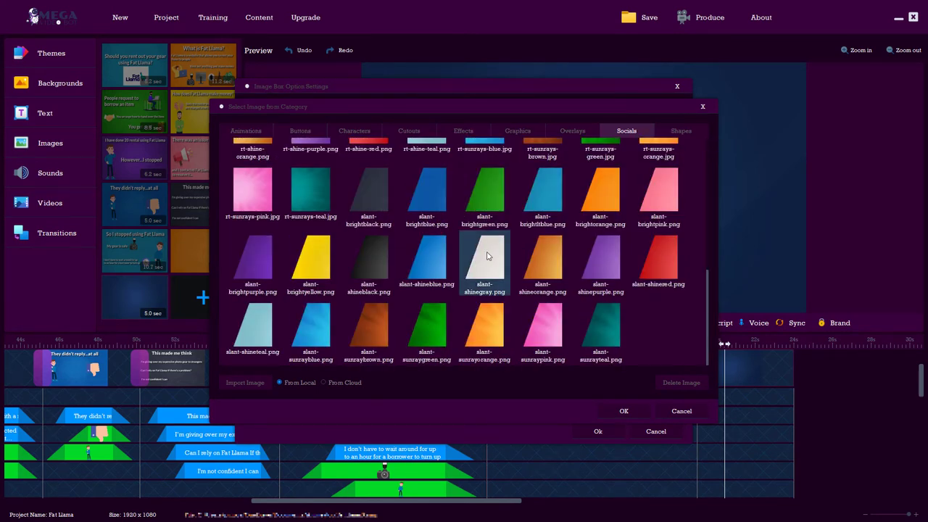
pyautogui.click(427, 257)
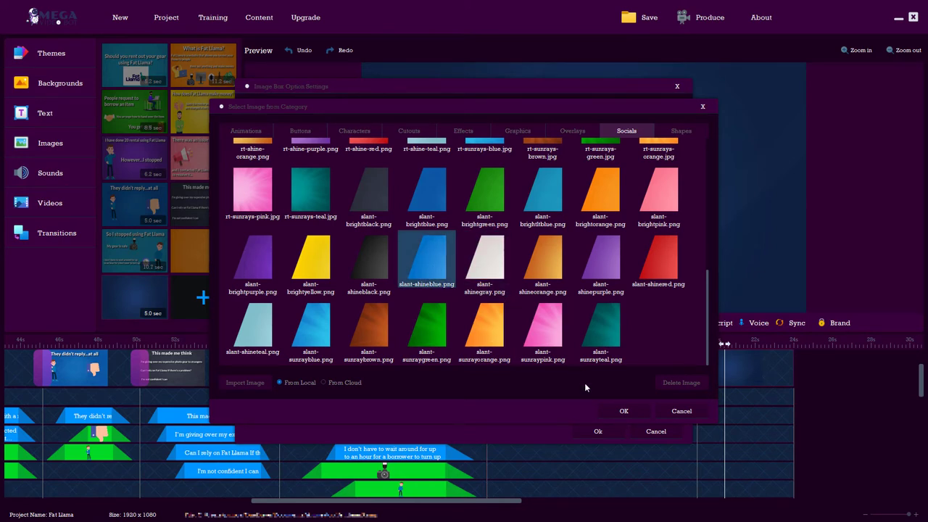
pyautogui.click(609, 411)
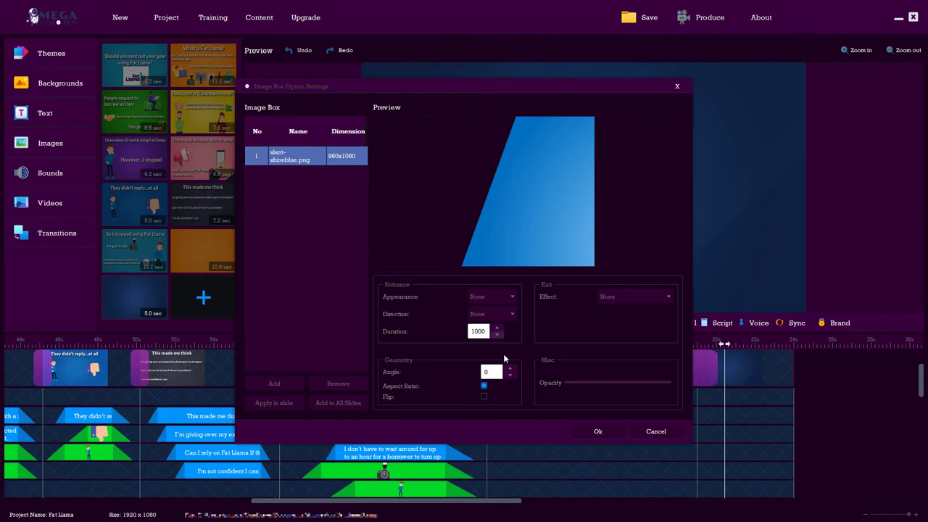
pyautogui.click(485, 397)
# Apply the flipped slant image, then reopen its settings and toggle Flip again
pyautogui.click(485, 397)
pyautogui.click(485, 397)
pyautogui.click(585, 428)
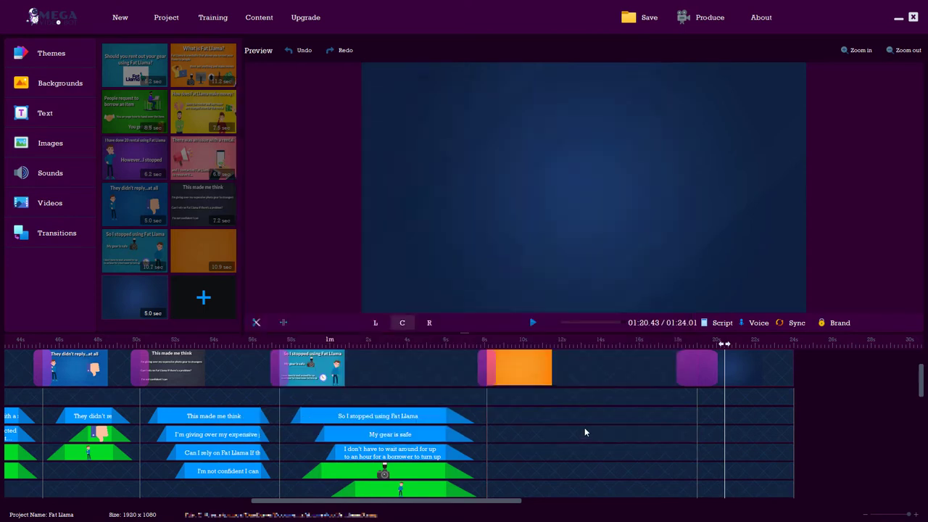
pyautogui.click(736, 373)
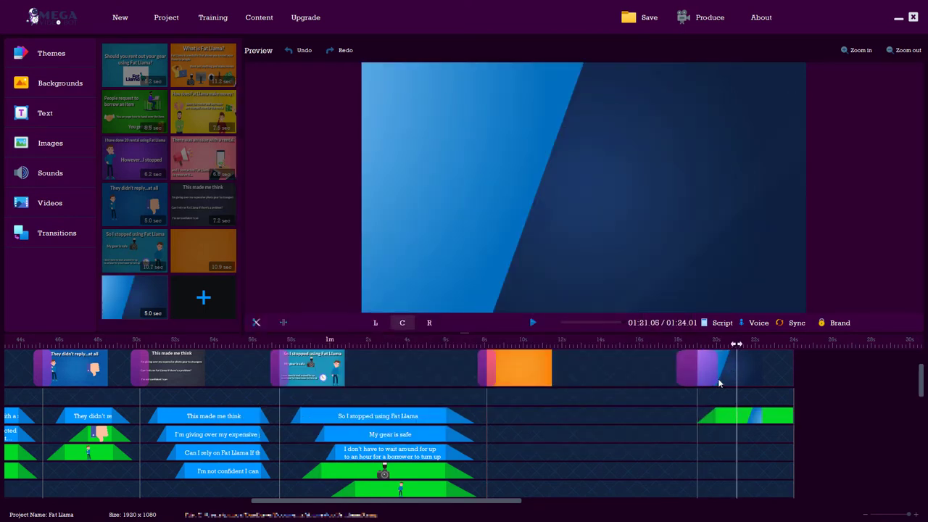
pyautogui.click(485, 183)
pyautogui.doubleClick(464, 188)
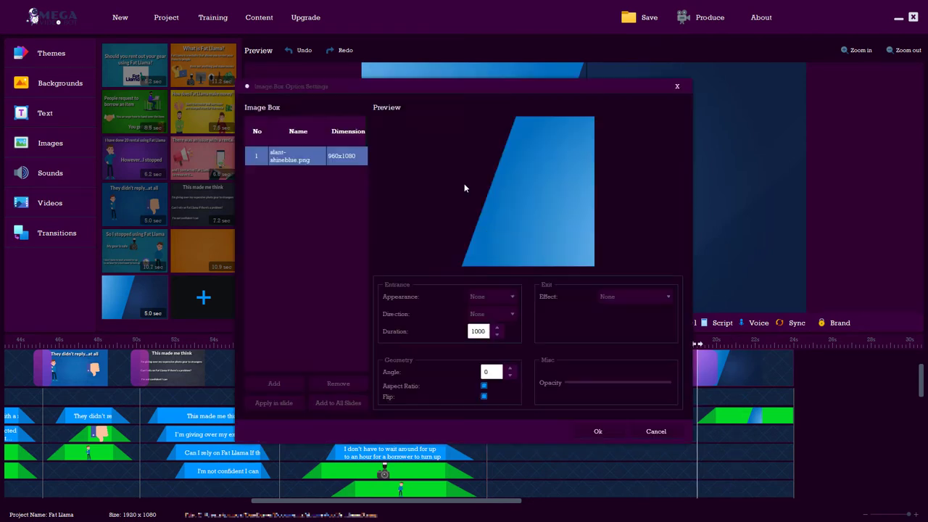
pyautogui.click(484, 397)
pyautogui.click(598, 432)
# Move the blue slant to the slide's right edge and stretch it to full height
pyautogui.moveTo(471, 200); pyautogui.dragTo(695, 205)
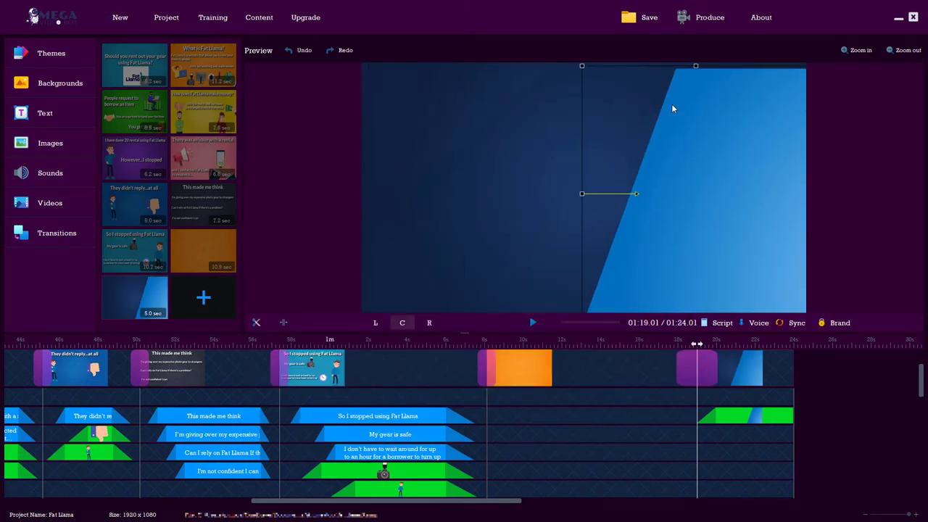
pyautogui.moveTo(694, 66); pyautogui.dragTo(695, 56)
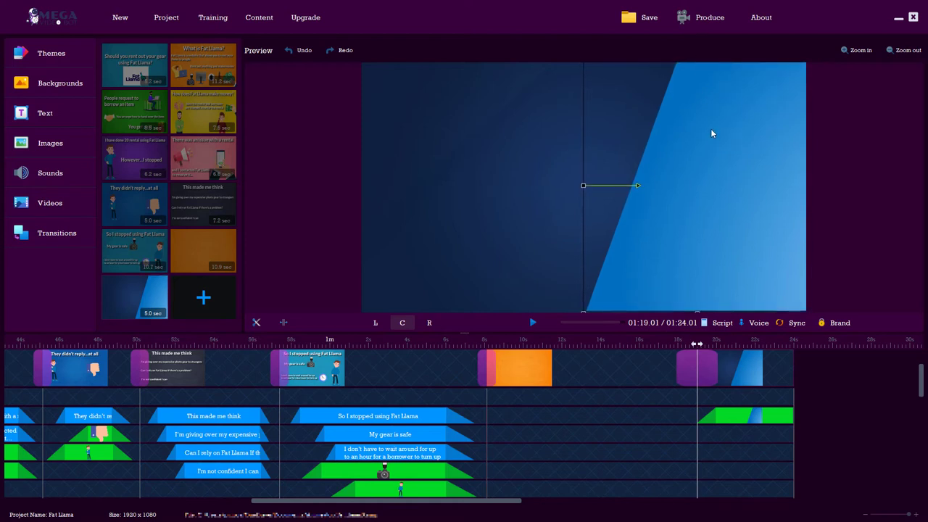
pyautogui.moveTo(699, 315); pyautogui.dragTo(701, 324)
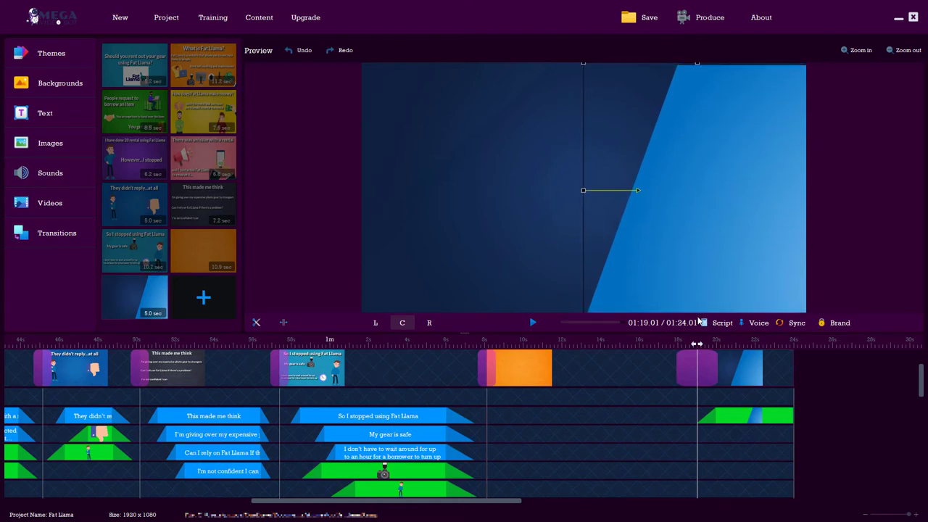
pyautogui.moveTo(697, 66); pyautogui.dragTo(702, 55)
pyautogui.moveTo(709, 102); pyautogui.dragTo(738, 112)
pyautogui.click(490, 165)
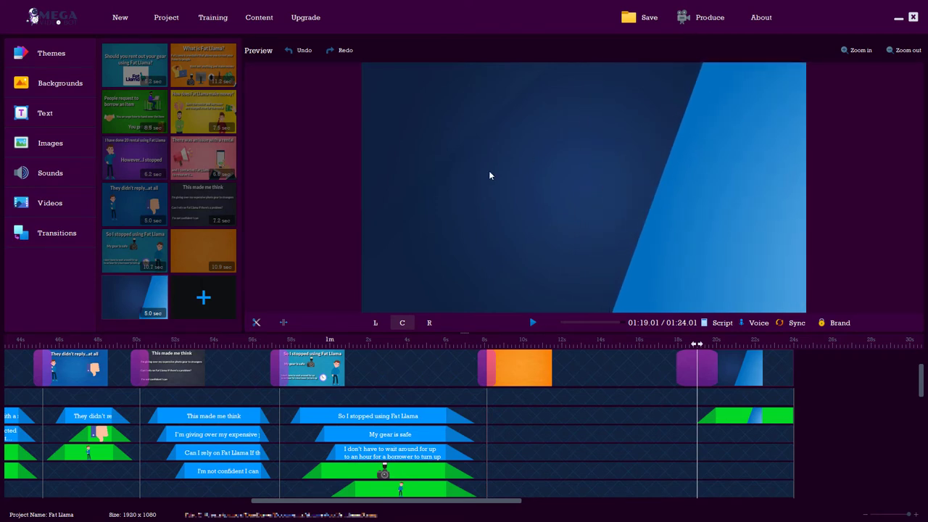
# Add the coffee cup image from the graphics images to the final slide
pyautogui.click(50, 145)
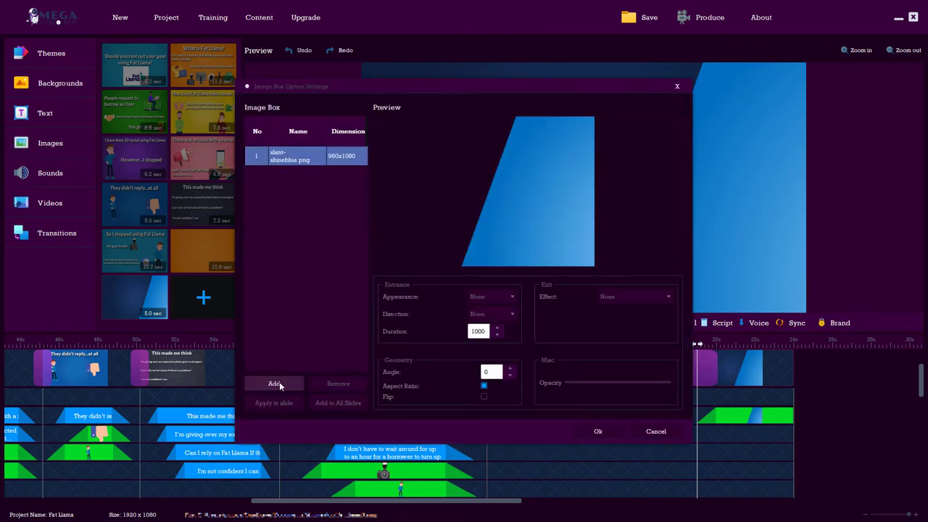
pyautogui.click(279, 382)
pyautogui.click(572, 131)
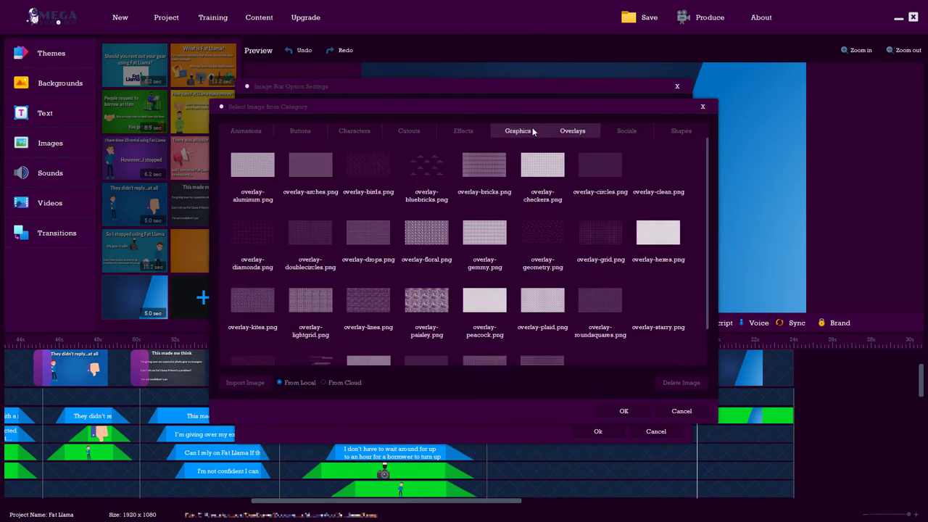
pyautogui.click(533, 129)
pyautogui.doubleClick(541, 249)
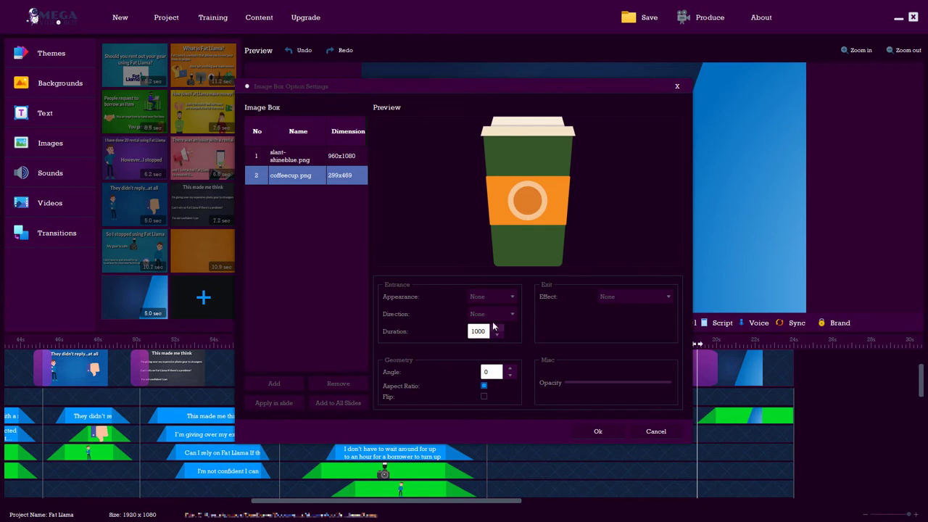
# Make the coffee cup enter with Fly in, Right to Left, duration 500
pyautogui.click(494, 297)
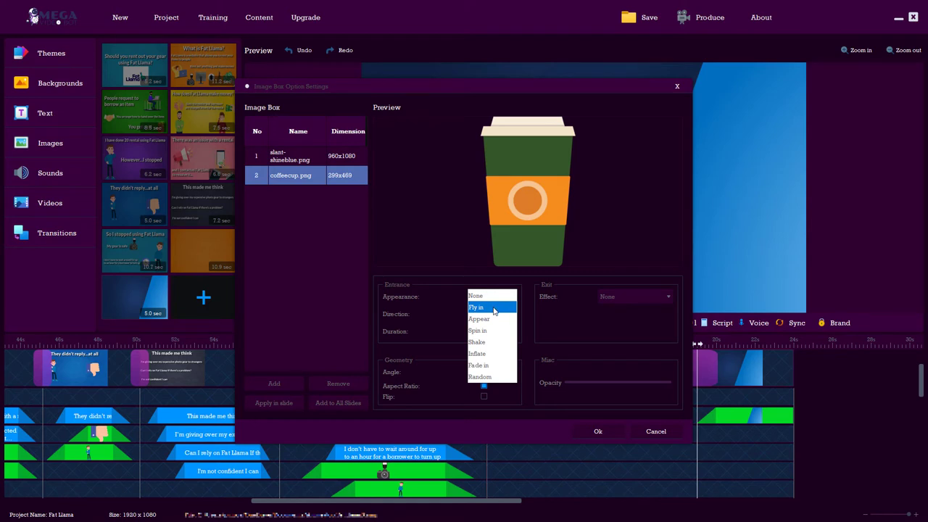
pyautogui.click(494, 308)
pyautogui.click(496, 313)
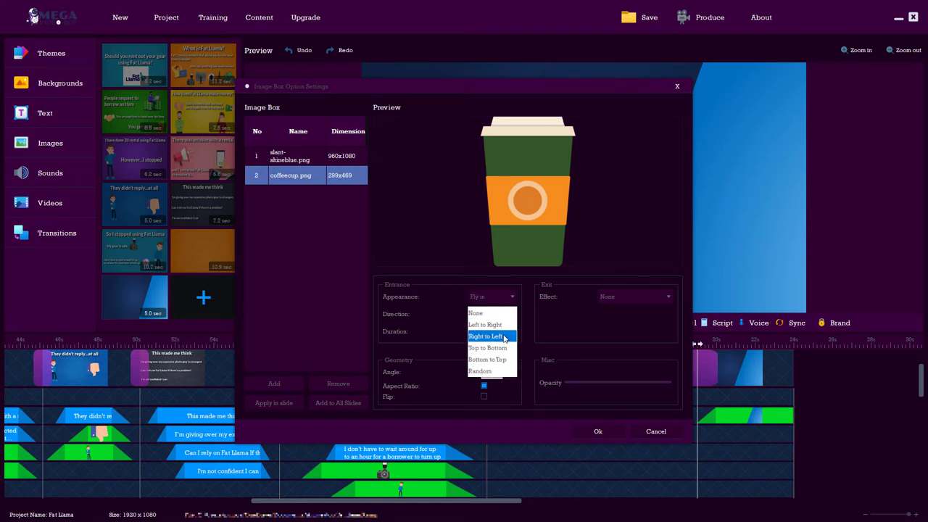
pyautogui.click(504, 338)
pyautogui.moveTo(501, 331); pyautogui.dragTo(470, 331)
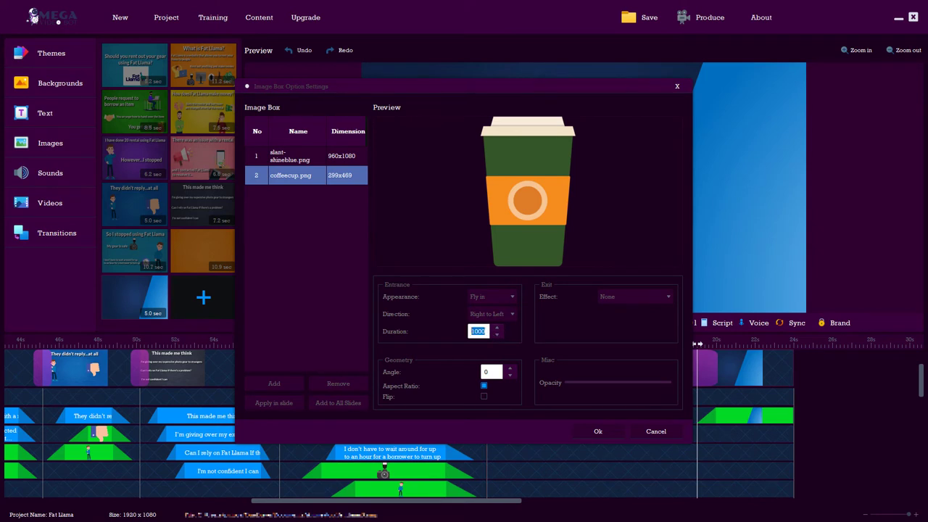
pyautogui.write('500')
# Make the cup exit with Fly out, Left to Right, 500, and place it on the right side
pyautogui.click(618, 296)
pyautogui.click(633, 306)
pyautogui.click(633, 315)
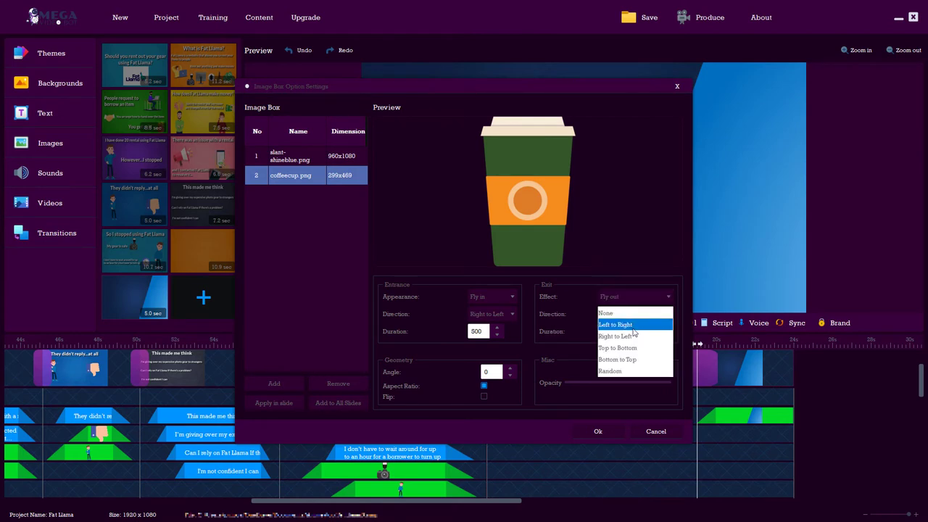
pyautogui.click(631, 325)
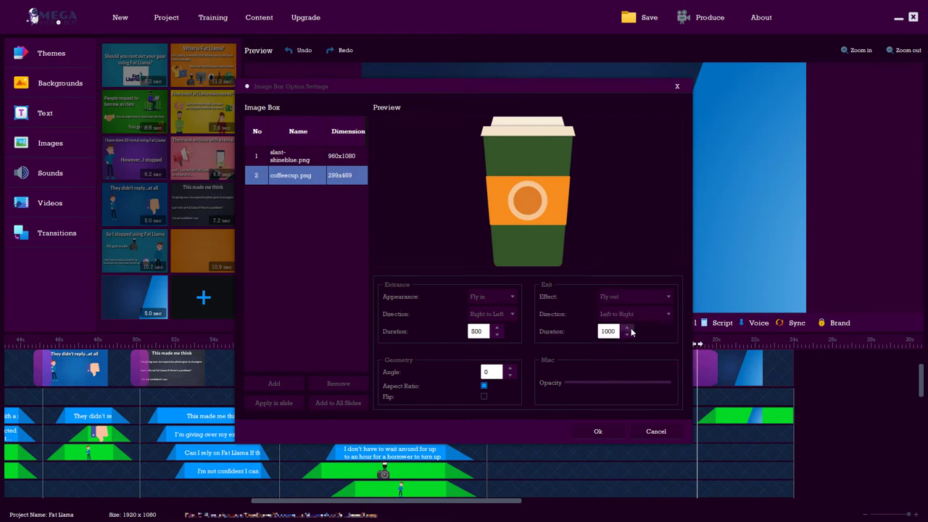
pyautogui.moveTo(620, 332); pyautogui.dragTo(600, 331)
pyautogui.write('500')
pyautogui.click(596, 433)
pyautogui.moveTo(412, 127); pyautogui.dragTo(751, 208)
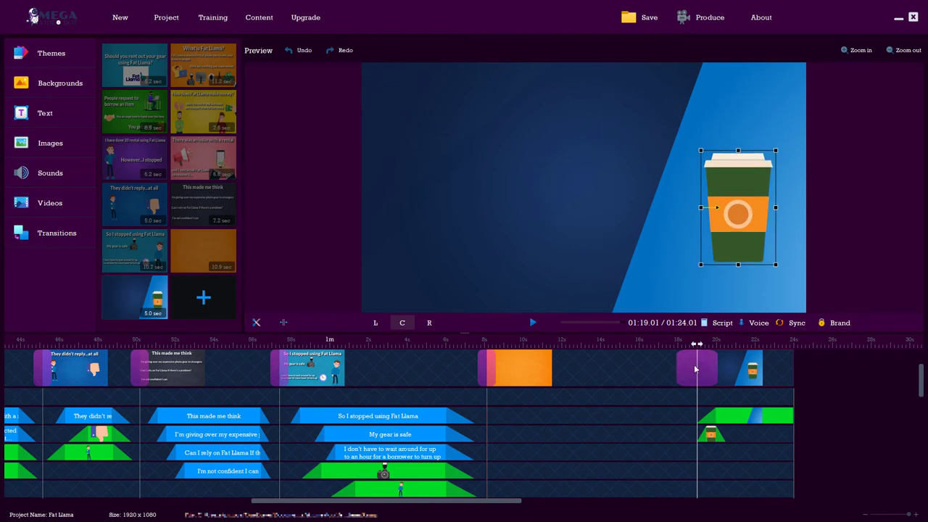
# Set the orange slide's transition effect to None
pyautogui.click(203, 251)
pyautogui.click(56, 233)
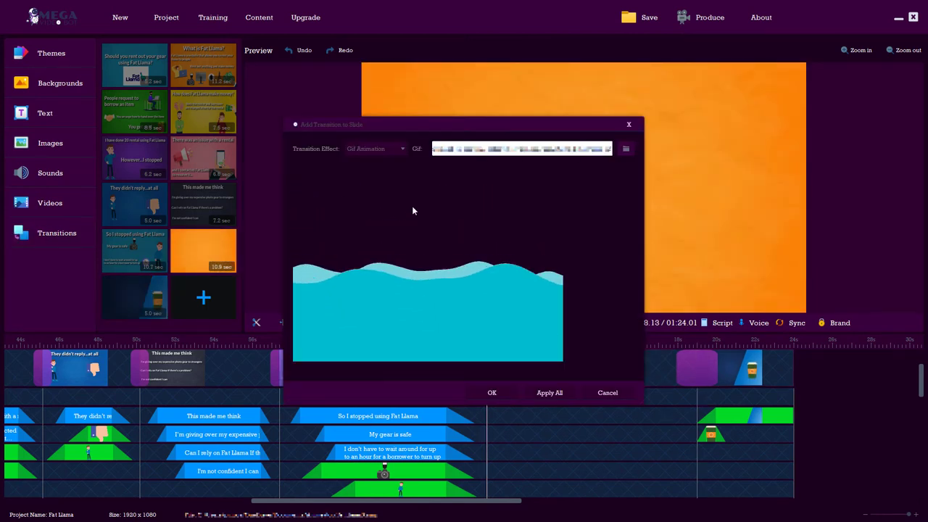
pyautogui.click(374, 149)
pyautogui.click(373, 138)
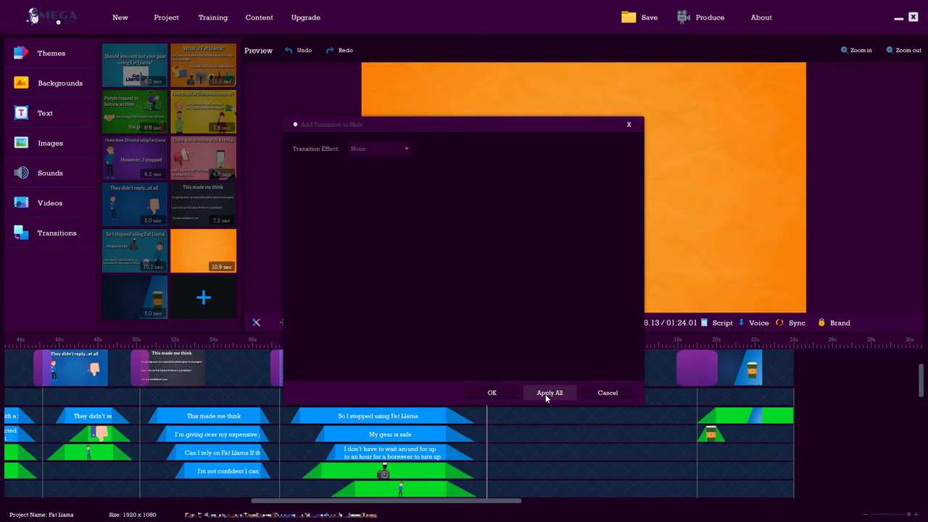
pyautogui.click(492, 392)
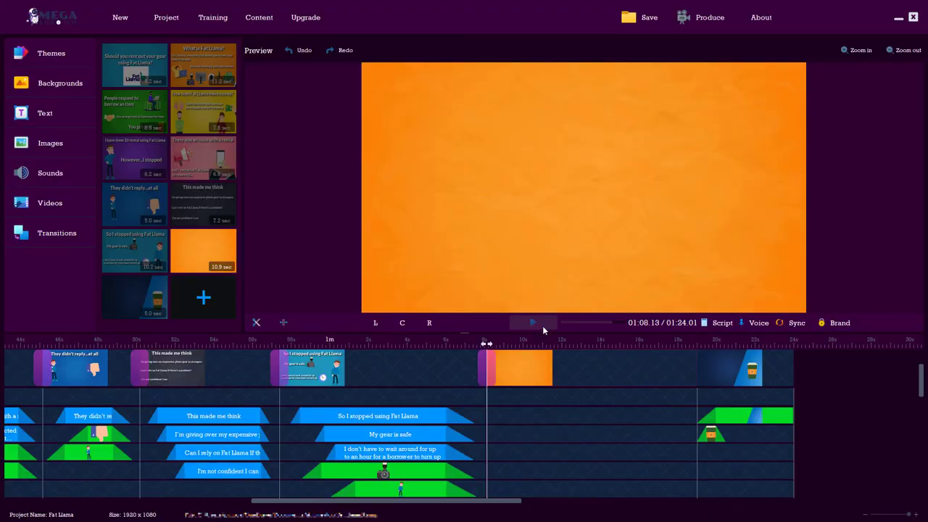
# Play back the video from about 1:15.97 to check the ending
pyautogui.click(596, 344)
pyautogui.moveTo(594, 343); pyautogui.dragTo(638, 343)
pyautogui.click(531, 324)
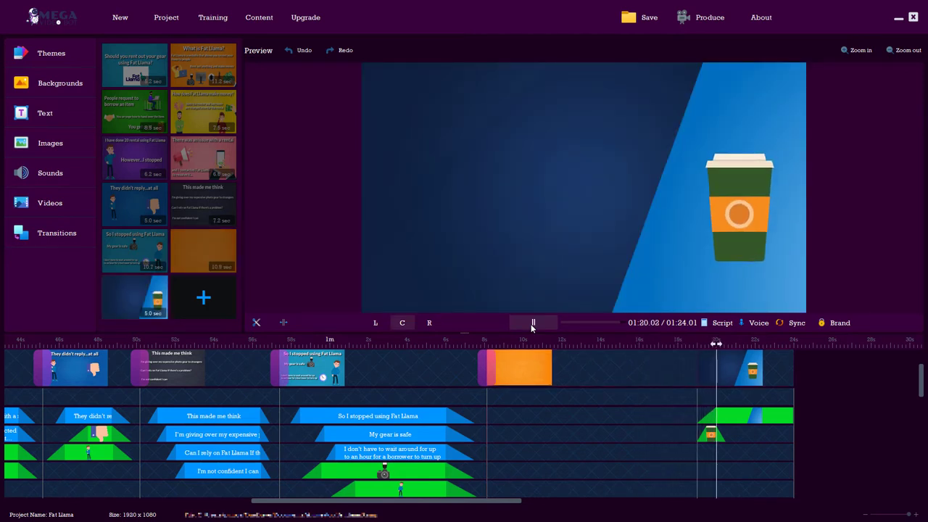
pyautogui.click(531, 324)
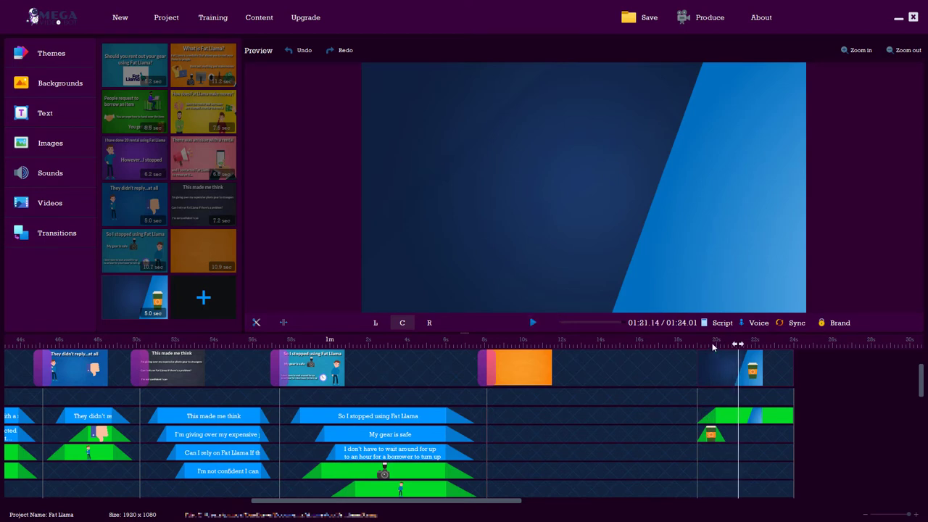
# Extend the coffee cup clip to the slide end, remove the slant's ramp-in, and replay the ending
pyautogui.moveTo(739, 345)
pyautogui.mouseDown()
pyautogui.moveTo(703, 343)
pyautogui.moveTo(726, 345)
pyautogui.mouseUp()
pyautogui.moveTo(720, 437)
pyautogui.mouseDown()
pyautogui.moveTo(739, 434)
pyautogui.moveTo(709, 435)
pyautogui.moveTo(758, 433)
pyautogui.moveTo(703, 435)
pyautogui.moveTo(755, 436)
pyautogui.moveTo(716, 435)
pyautogui.mouseUp()
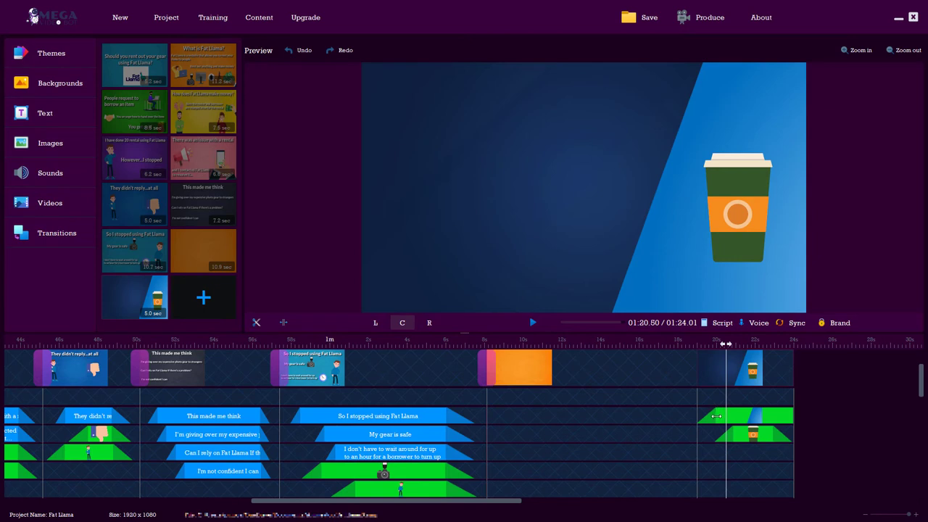
pyautogui.moveTo(714, 416); pyautogui.dragTo(696, 417)
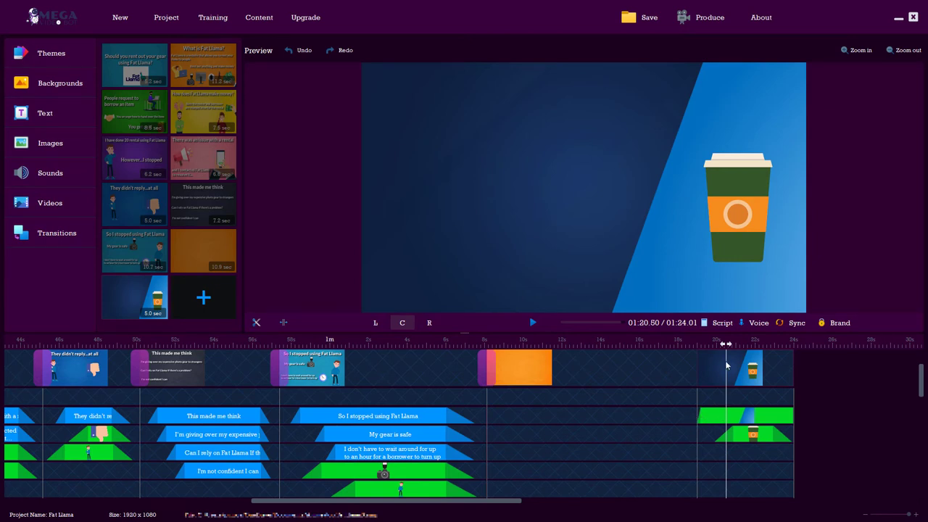
pyautogui.moveTo(727, 345); pyautogui.dragTo(668, 345)
pyautogui.click(532, 323)
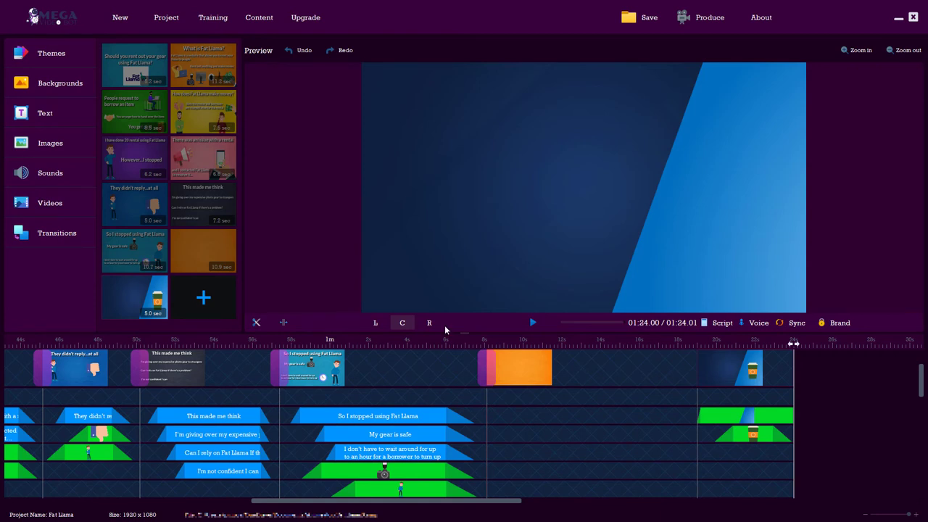
# Stretch the last slide to 9.2 seconds, making the video 01:28.16, and move playback onto it
pyautogui.scroll(-4, 732, 435)
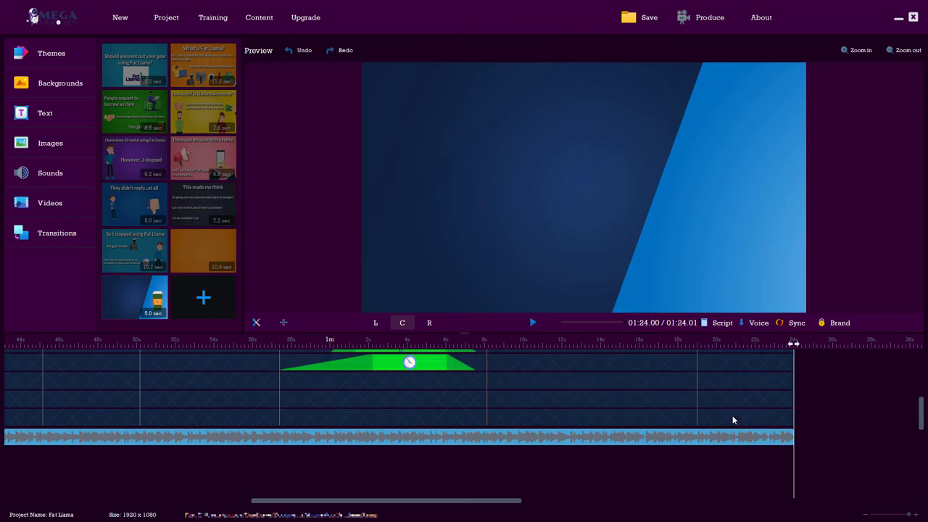
pyautogui.scroll(4, 732, 416)
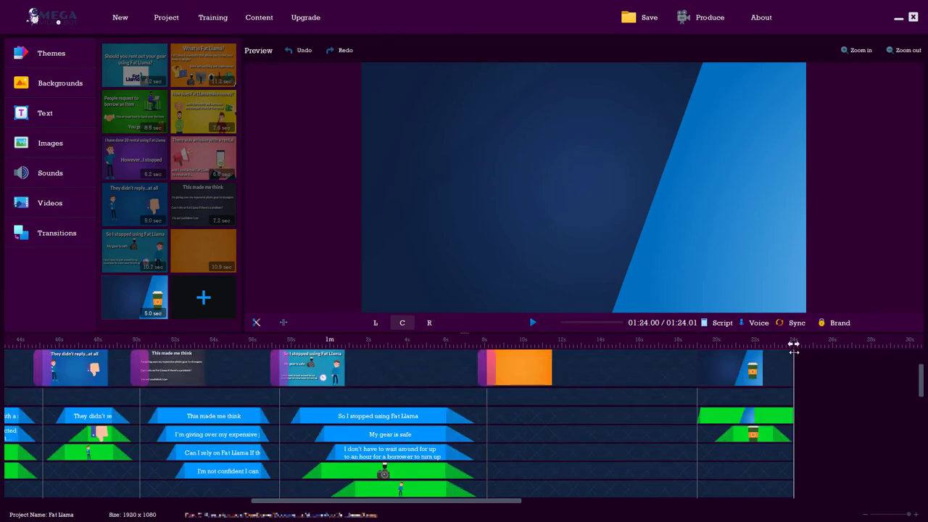
pyautogui.moveTo(794, 354); pyautogui.dragTo(870, 359)
pyautogui.scroll(-4, 834, 385)
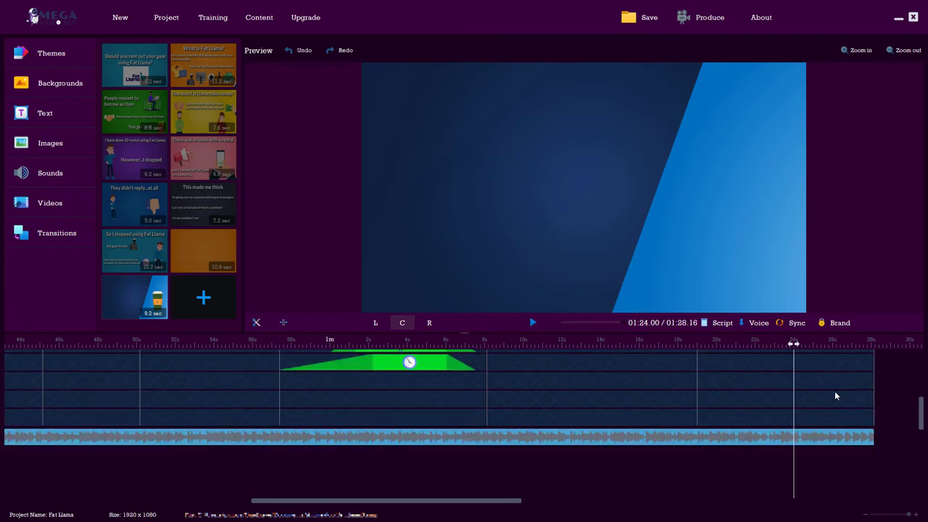
pyautogui.scroll(4, 810, 459)
pyautogui.click(724, 346)
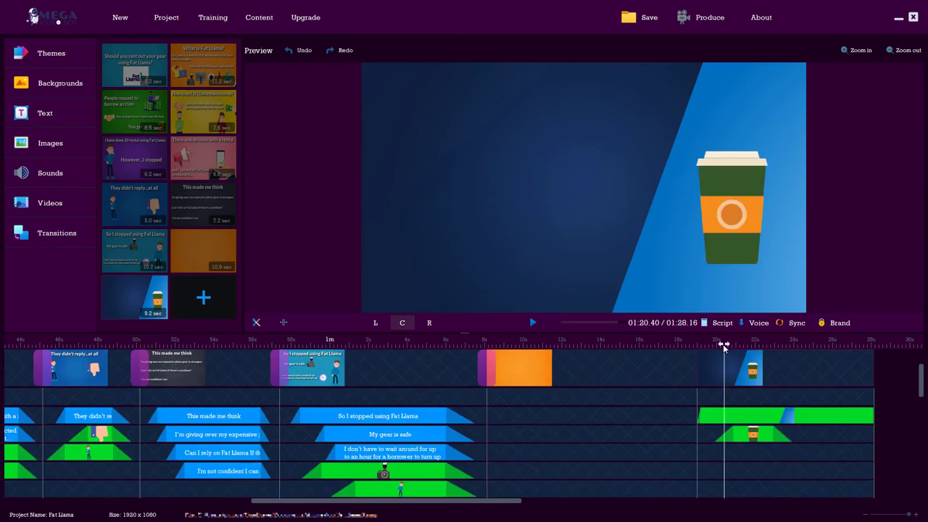
# Add a text box reading 'This is test' that fades in top to bottom with a shadow
pyautogui.click(32, 109)
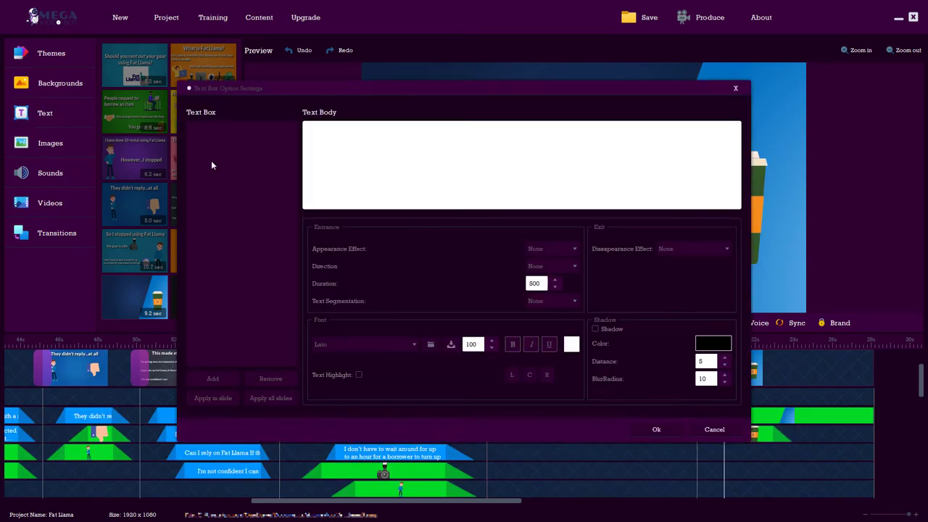
pyautogui.write('This is ')
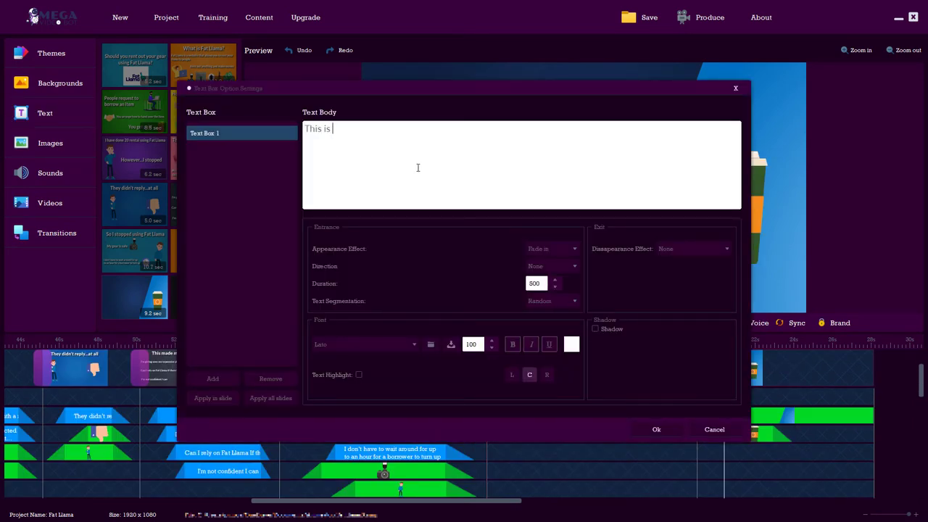
pyautogui.write('test')
pyautogui.click(560, 267)
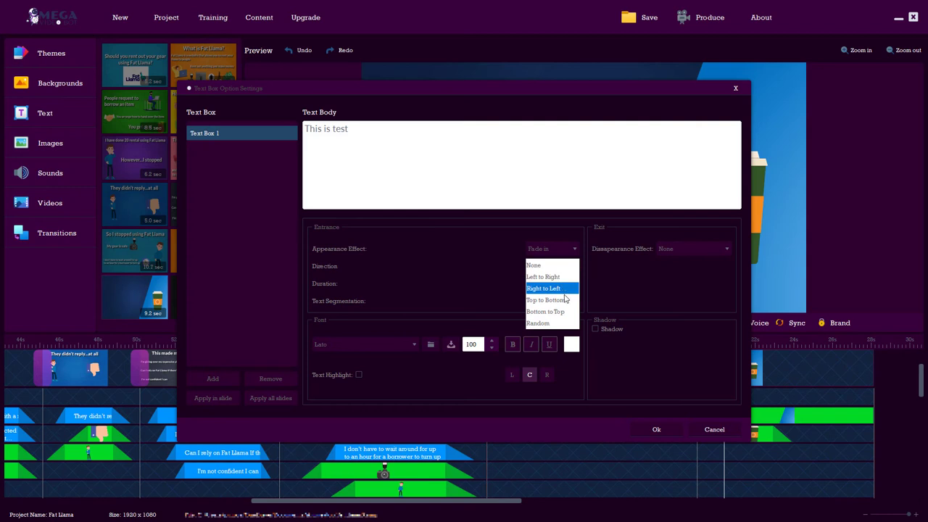
pyautogui.click(562, 301)
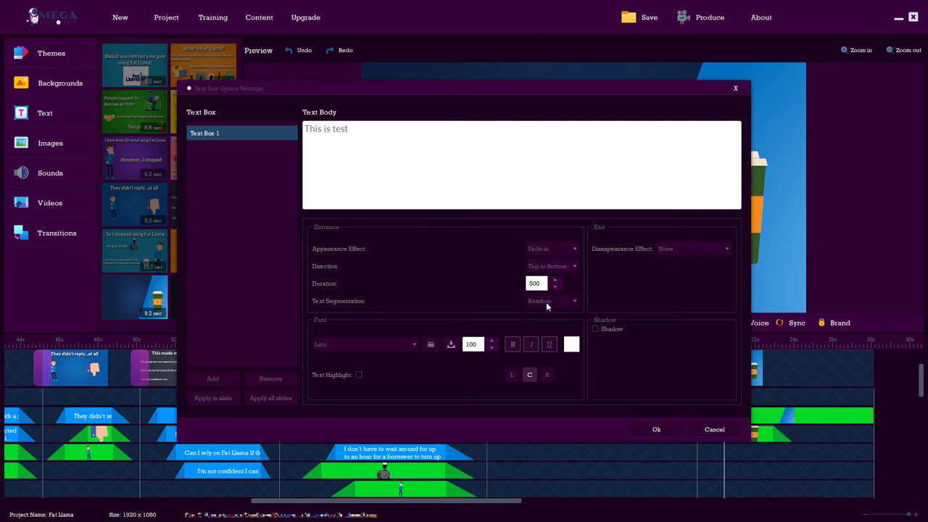
pyautogui.click(596, 330)
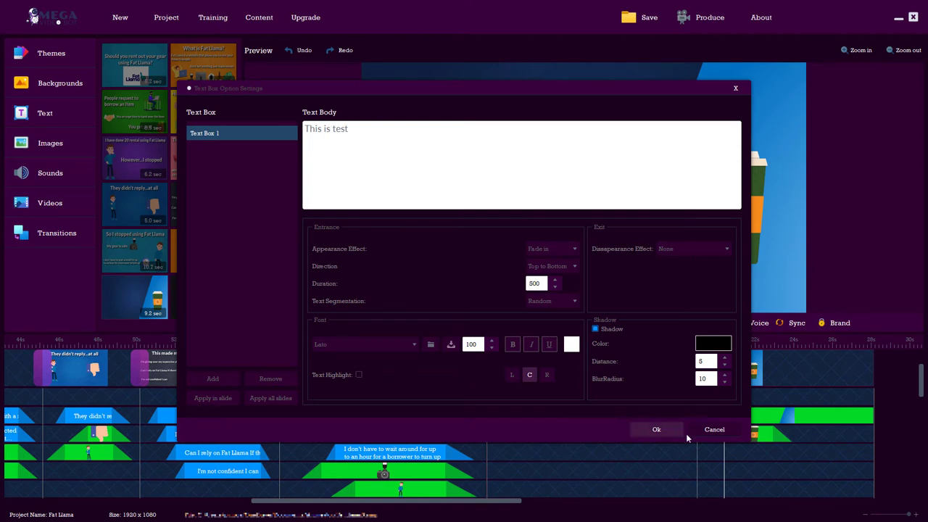
# Confirm the new text box and move 'This is test' near the top of the last slide
pyautogui.click(658, 428)
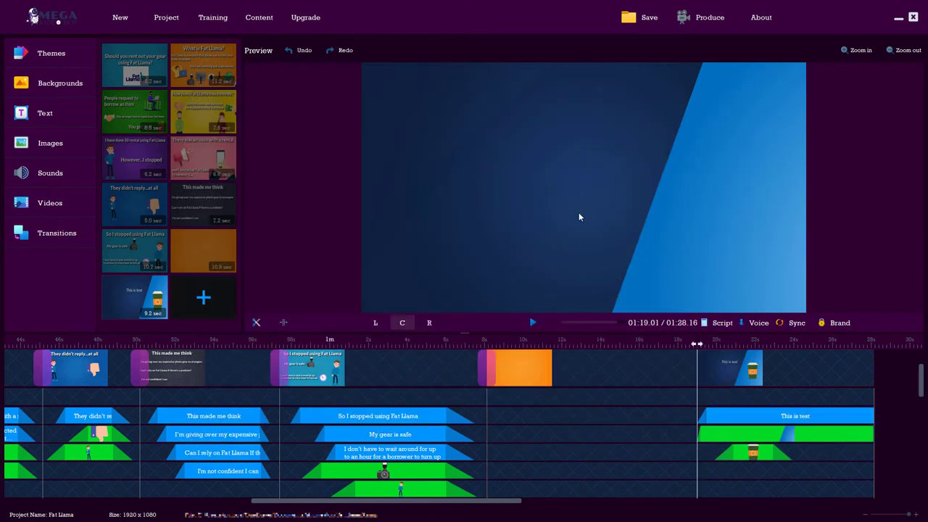
pyautogui.click(735, 345)
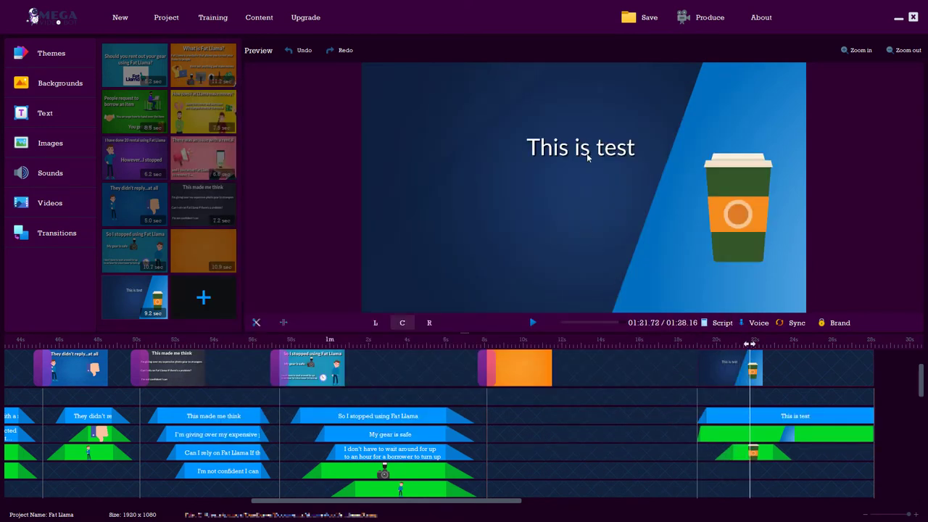
pyautogui.click(587, 153)
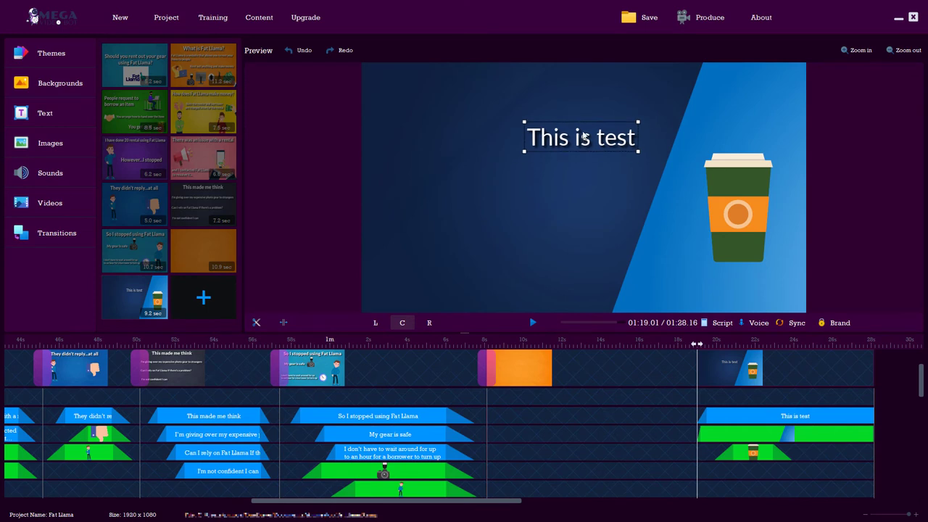
pyautogui.moveTo(583, 135); pyautogui.dragTo(577, 87)
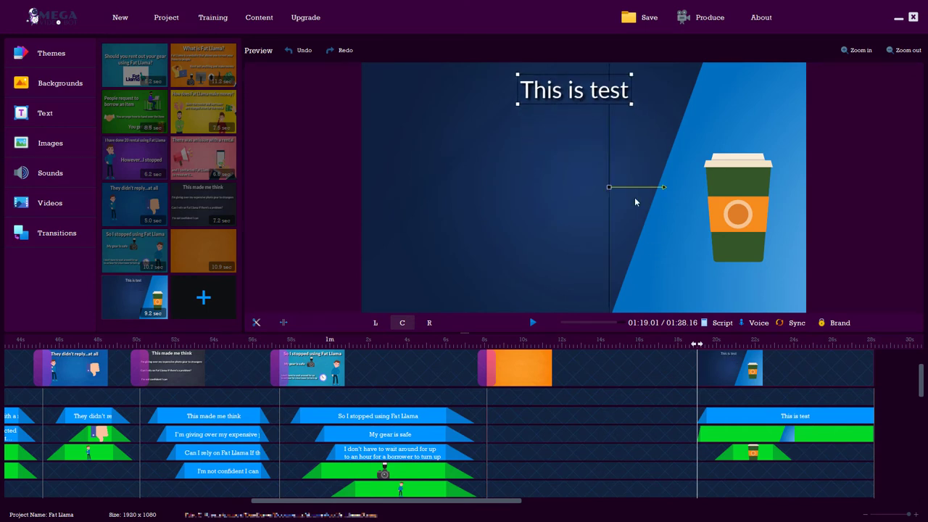
# Give 'This is test' a #00aaff text highlight with no shadow, and widen its box
pyautogui.doubleClick(542, 98)
pyautogui.click(358, 375)
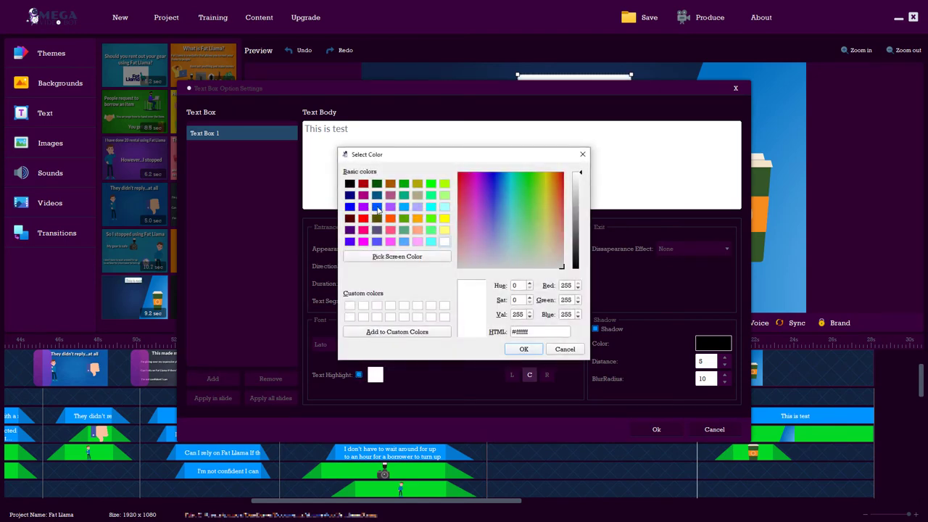
pyautogui.click(404, 207)
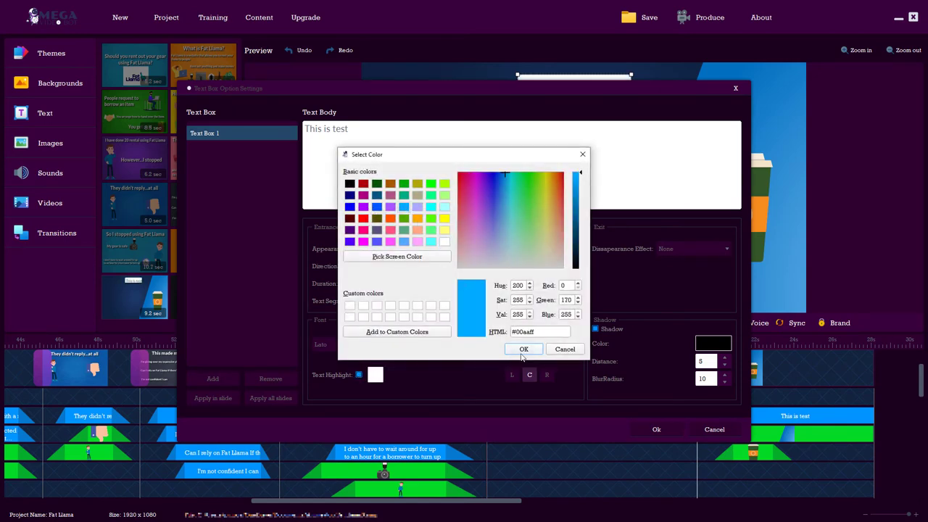
pyautogui.click(522, 349)
pyautogui.click(595, 329)
pyautogui.click(655, 430)
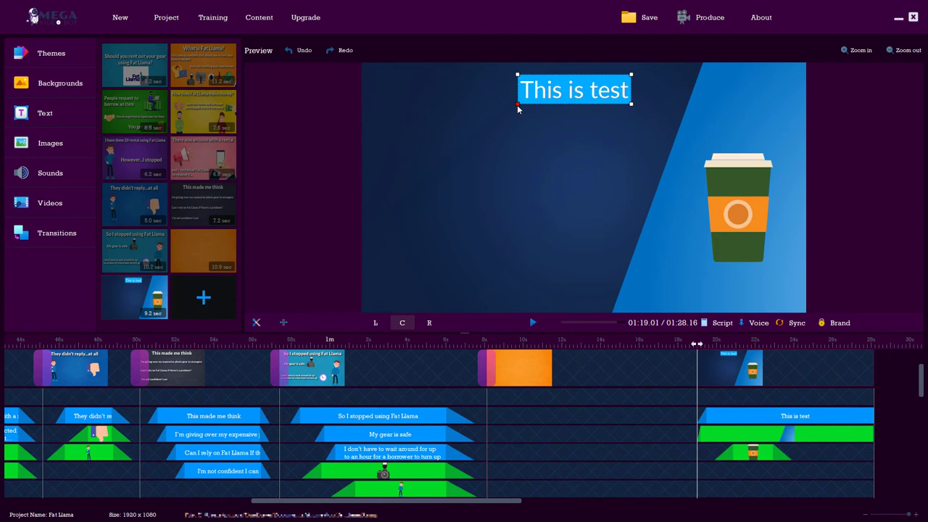
pyautogui.moveTo(517, 105); pyautogui.dragTo(438, 103)
# Set the last slide's background to the bluebubbles.png image from the library
pyautogui.click(84, 85)
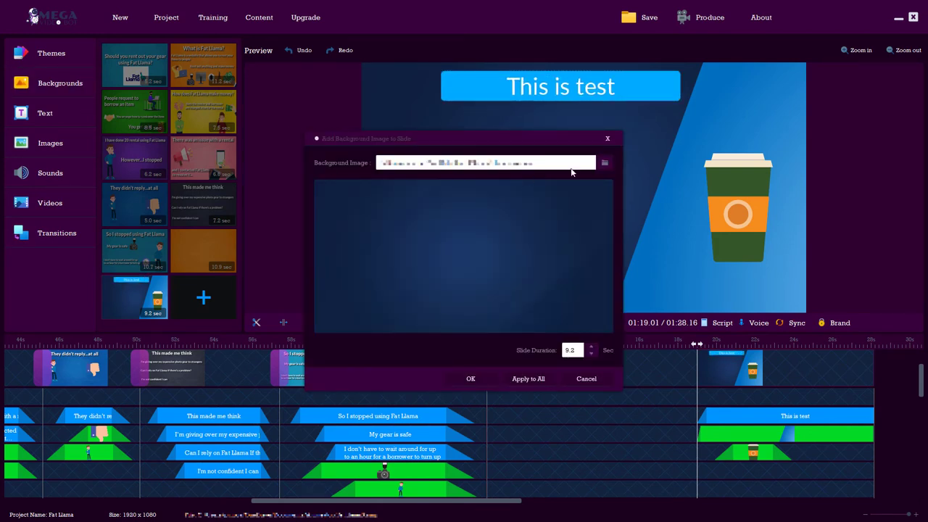
pyautogui.click(603, 162)
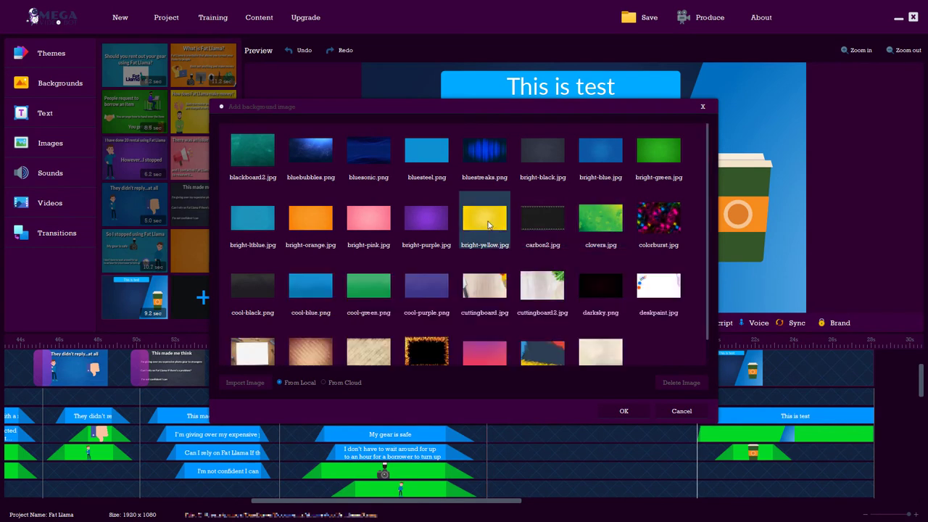
pyautogui.click(311, 152)
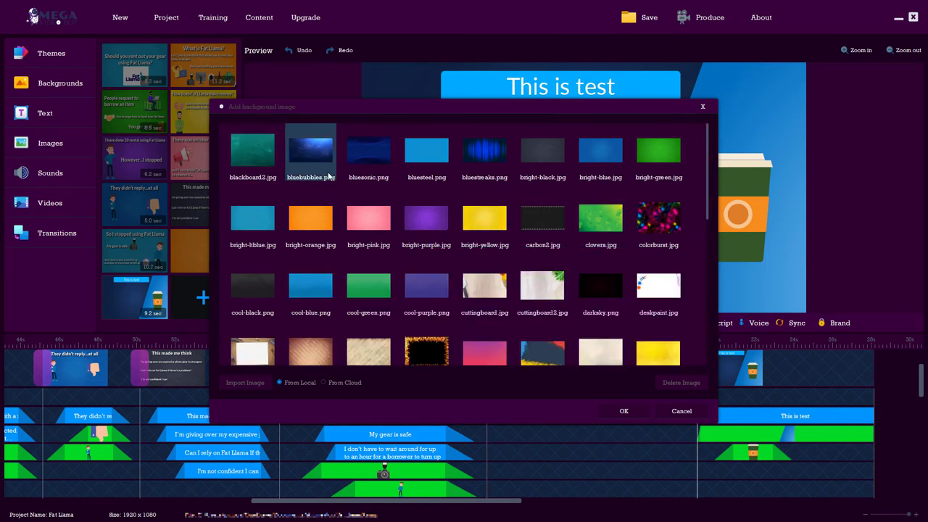
pyautogui.click(636, 412)
pyautogui.click(481, 379)
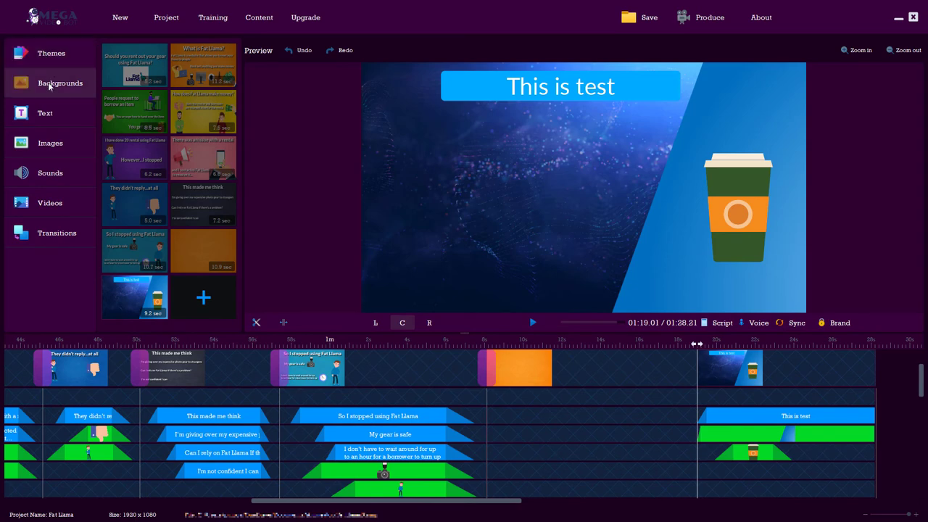
# Preview the themes from Carbon through Woodcarved, then apply Bluestreak to the project
pyautogui.click(49, 55)
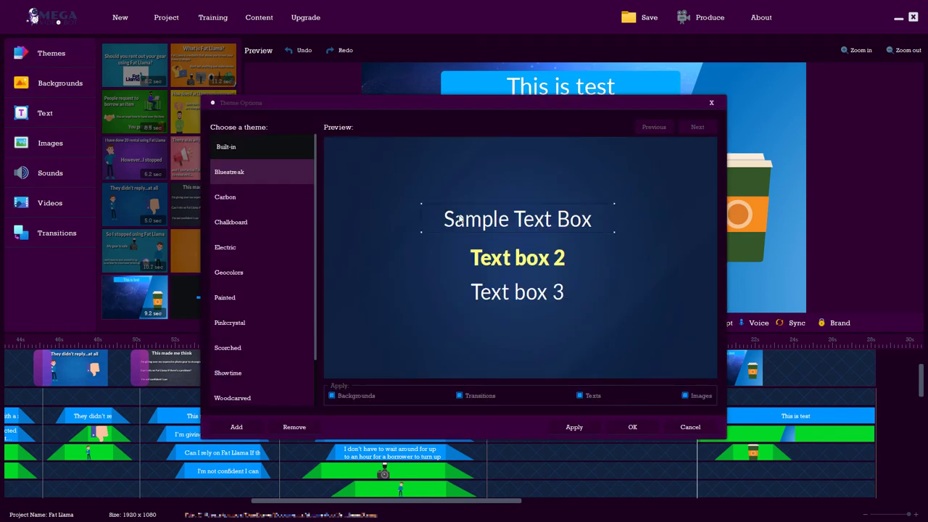
pyautogui.click(258, 198)
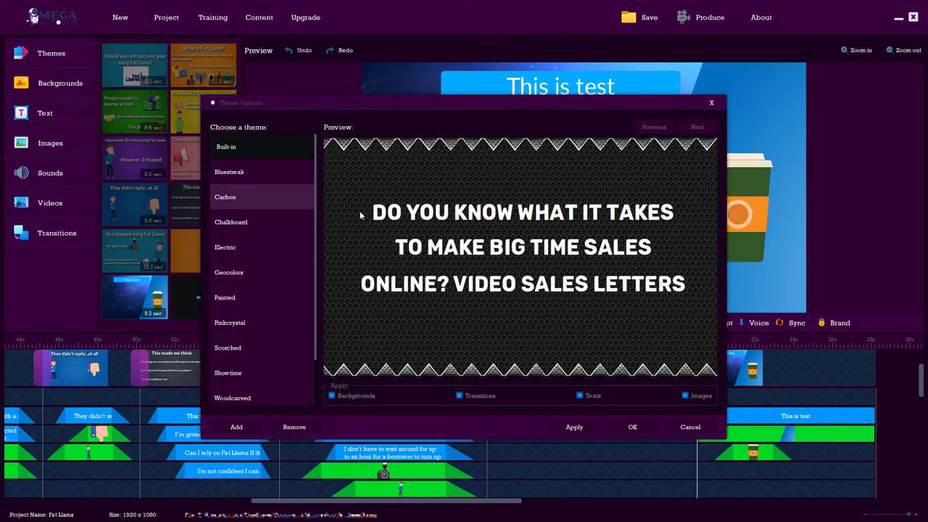
pyautogui.click(250, 225)
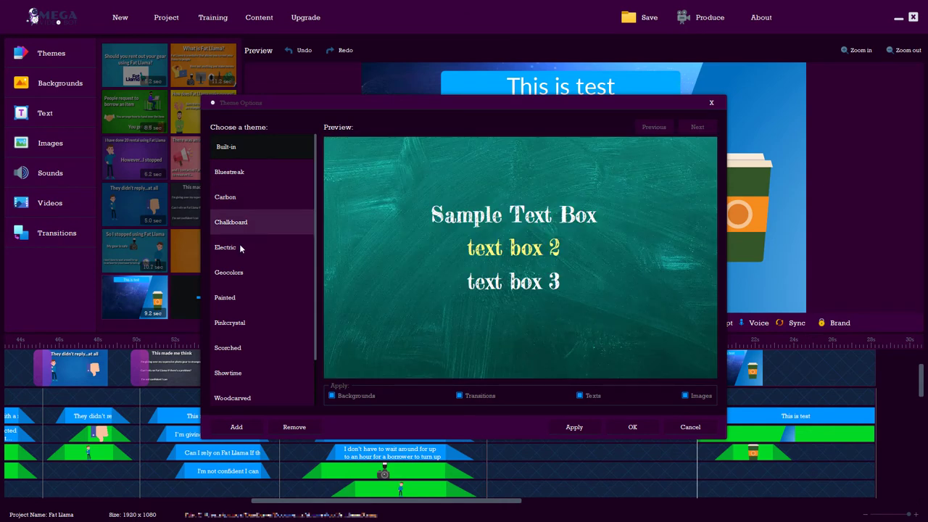
pyautogui.click(241, 249)
pyautogui.click(244, 274)
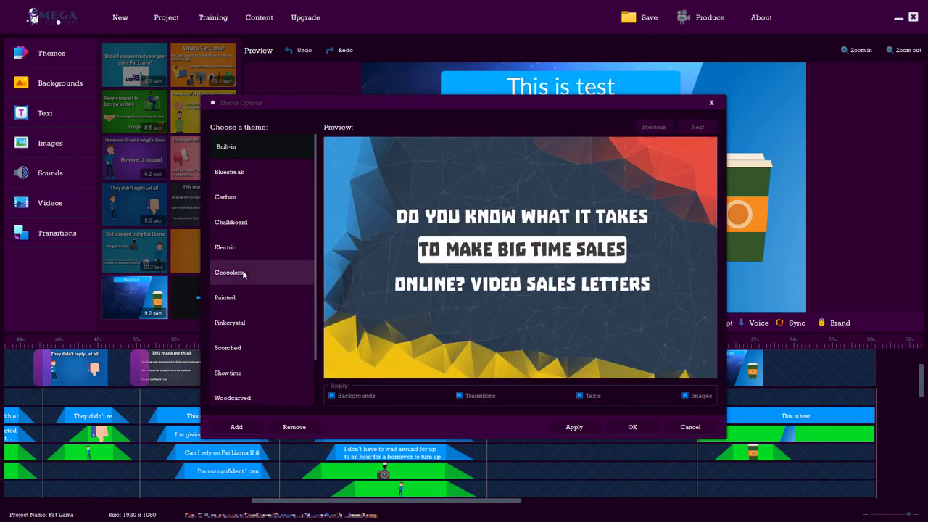
pyautogui.click(242, 303)
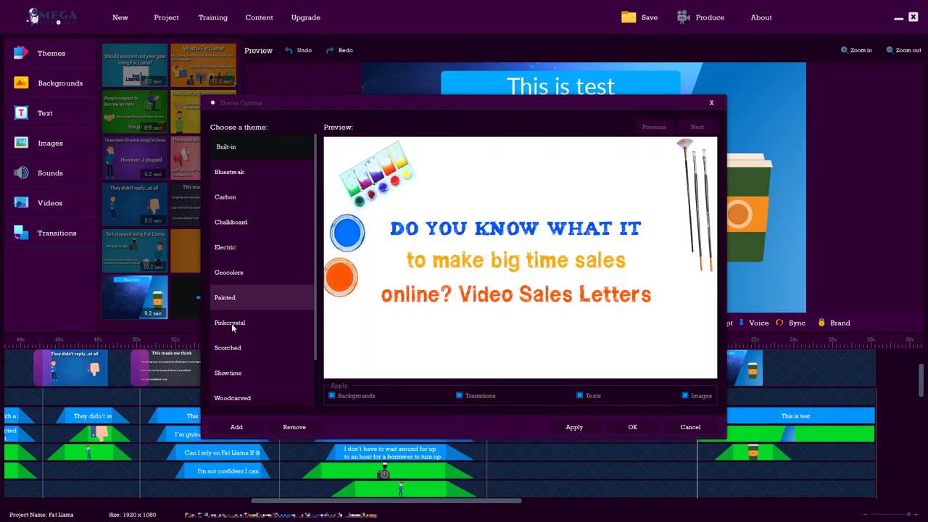
pyautogui.click(232, 326)
pyautogui.click(233, 347)
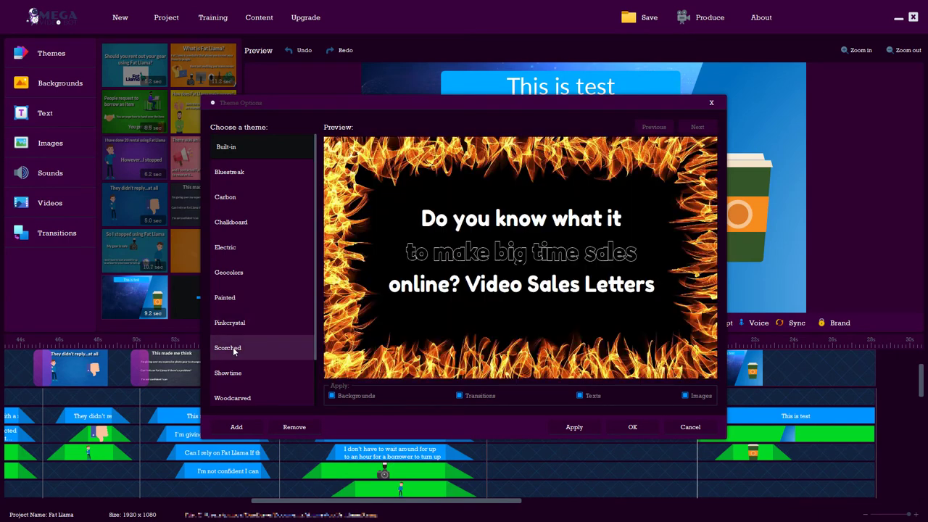
pyautogui.click(236, 373)
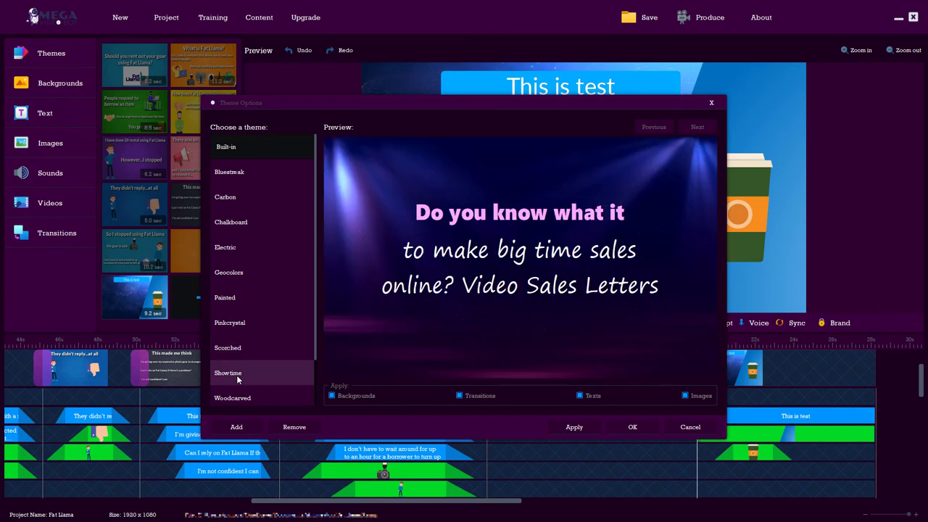
pyautogui.scroll(-1, 239, 373)
pyautogui.click(244, 346)
pyautogui.scroll(1, 246, 327)
pyautogui.click(230, 171)
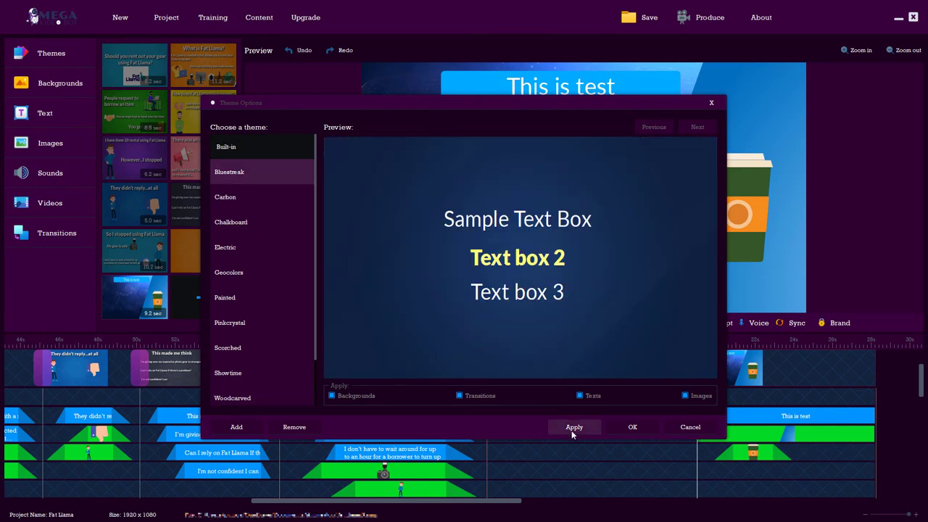
pyautogui.click(574, 427)
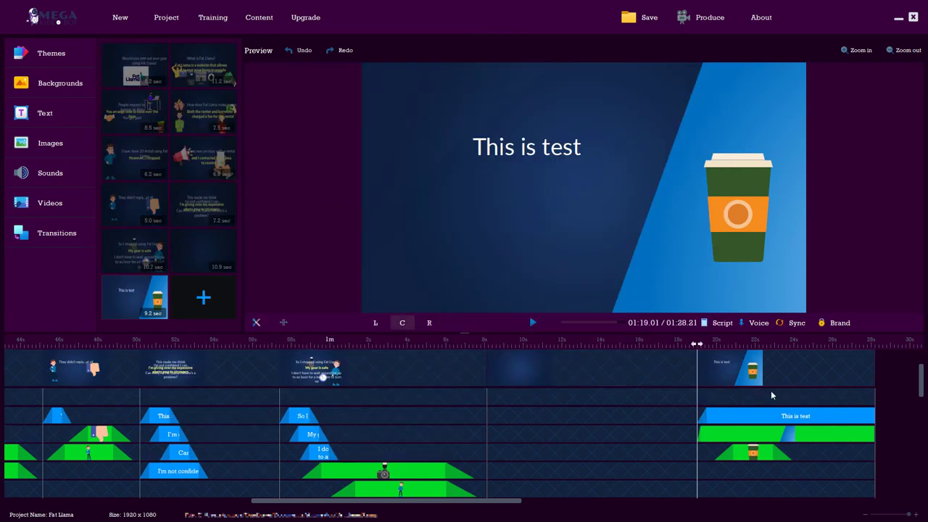
# Add a new 5-second closing slide and apply the Showtime theme to all slides
pyautogui.click(204, 298)
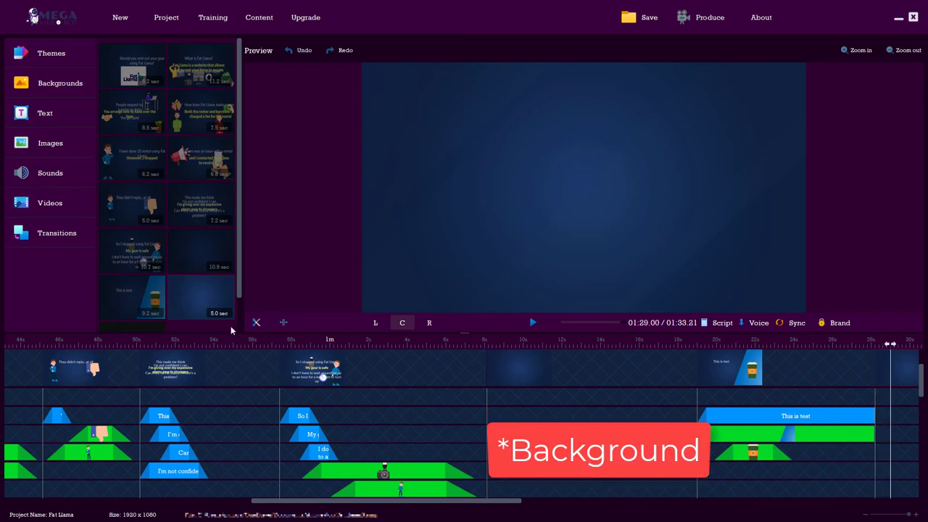
pyautogui.click(51, 53)
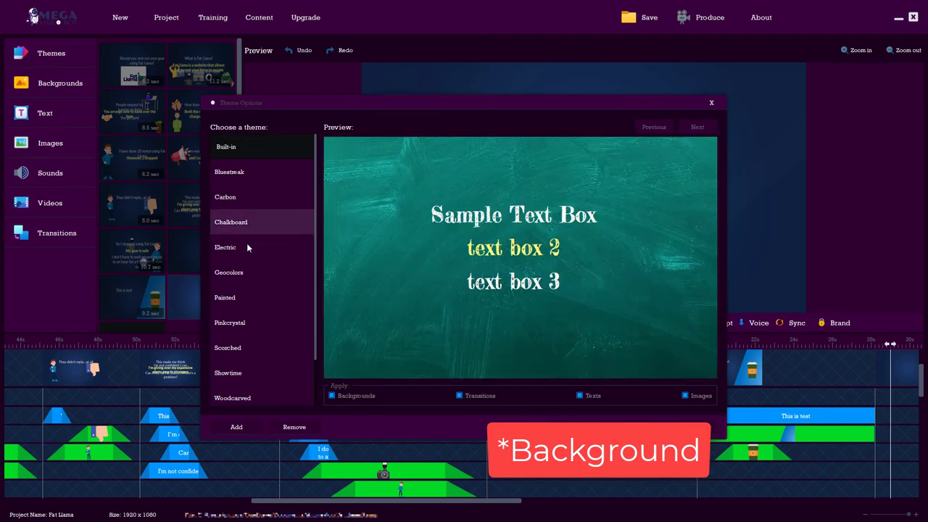
pyautogui.scroll(-1, 242, 323)
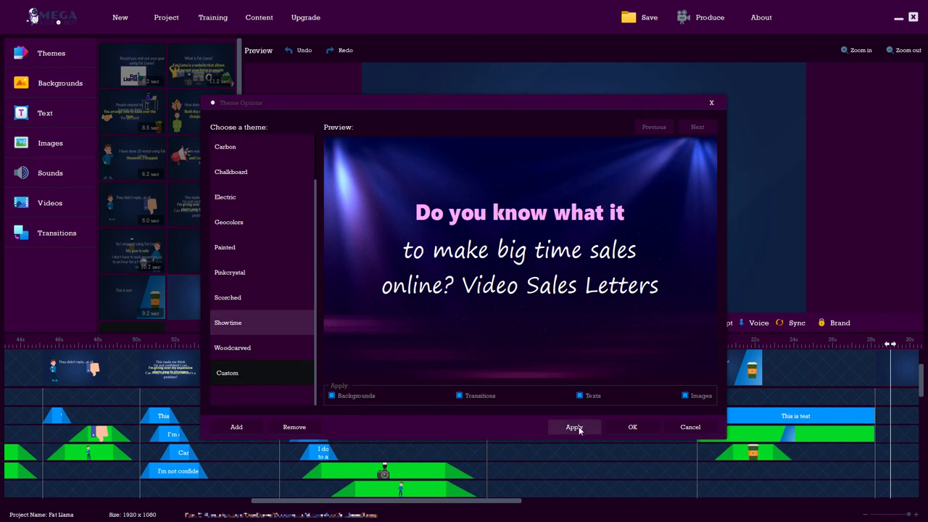
pyautogui.click(614, 428)
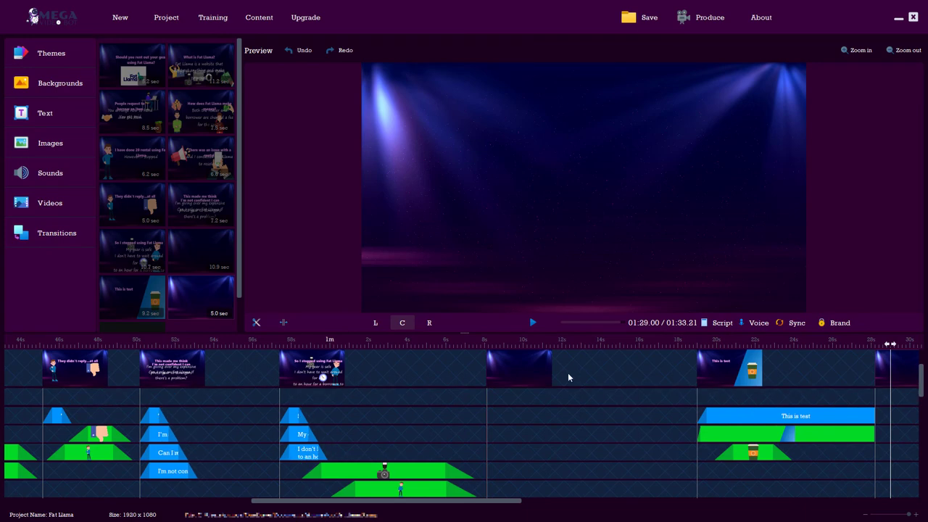
# Check the They didn't reply scene, reconfirm the theme, then preview the final 'This is test' scene
pyautogui.click(464, 339)
pyautogui.click(504, 336)
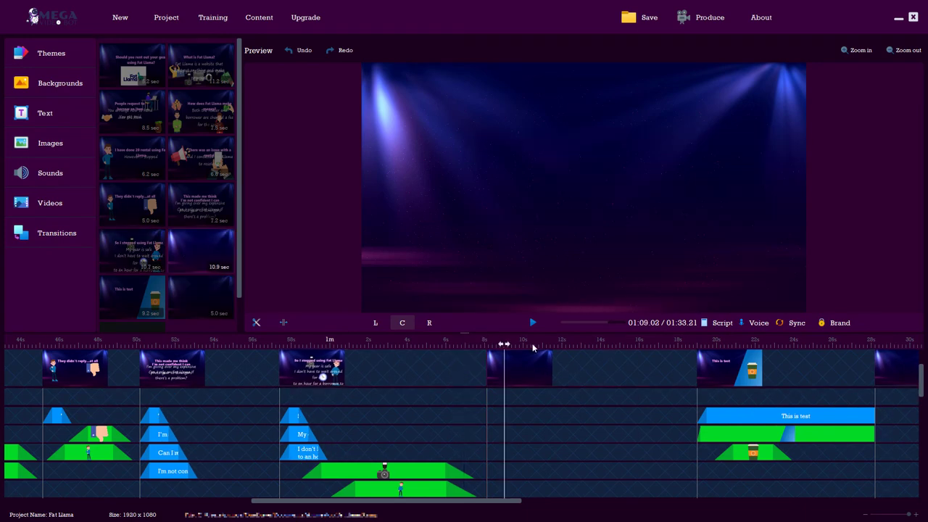
pyautogui.click(132, 203)
pyautogui.click(50, 53)
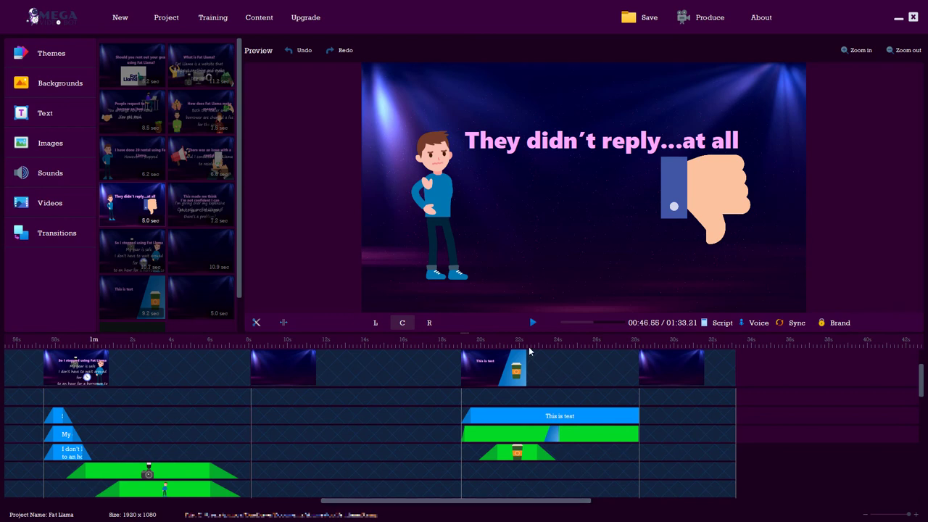
pyautogui.click(524, 343)
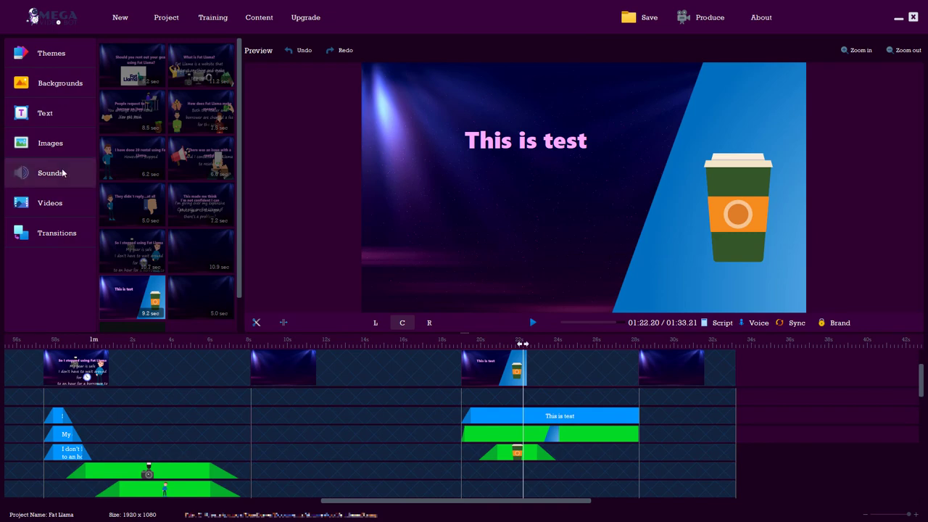
pyautogui.click(45, 149)
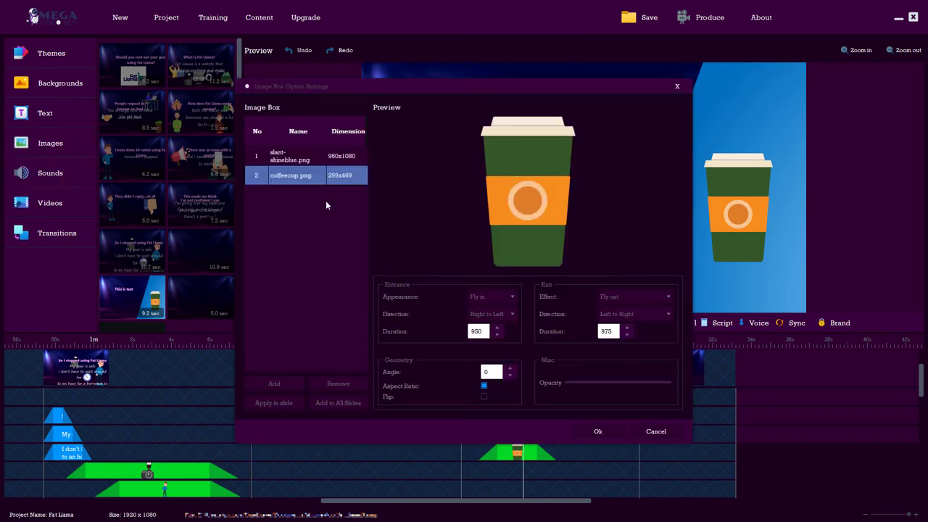
pyautogui.click(274, 384)
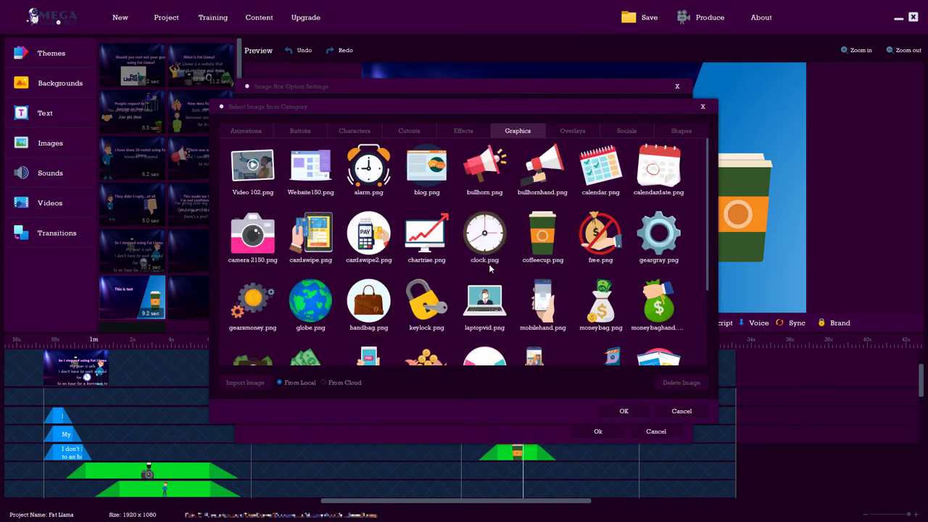
pyautogui.click(462, 132)
pyautogui.scroll(-3, 449, 235)
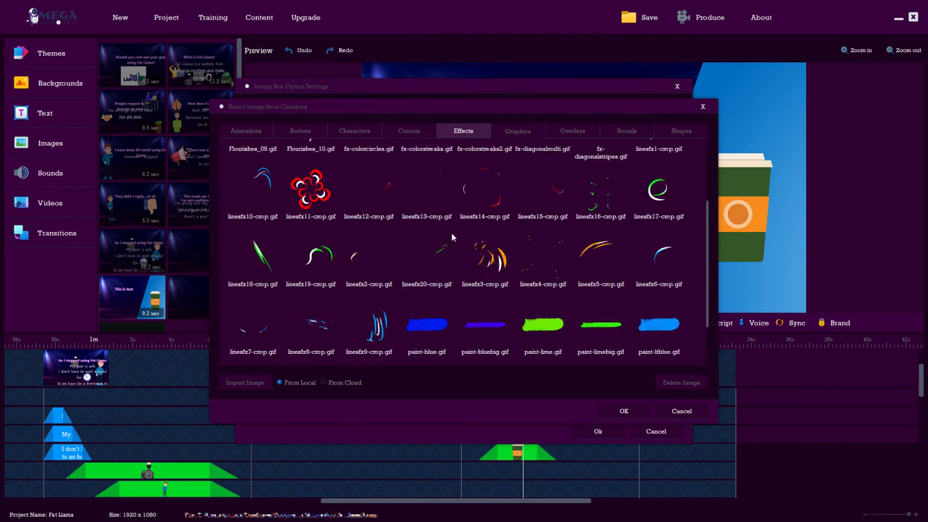
pyautogui.scroll(-3, 451, 236)
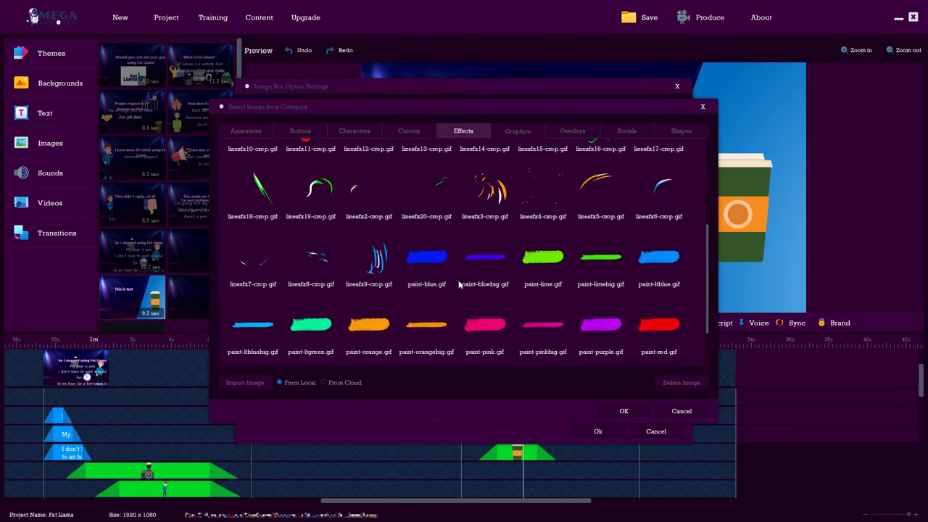
pyautogui.scroll(6, 459, 285)
pyautogui.click(409, 134)
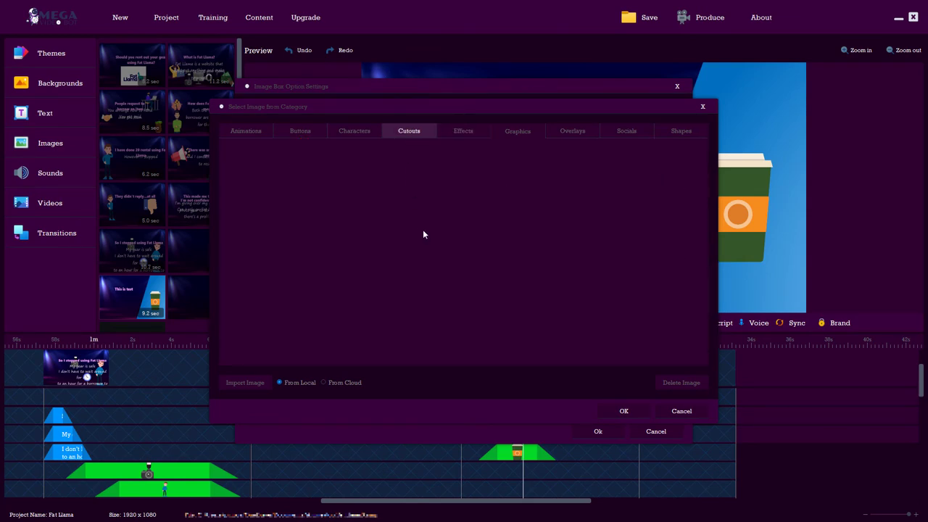
pyautogui.click(358, 130)
pyautogui.scroll(-8, 372, 268)
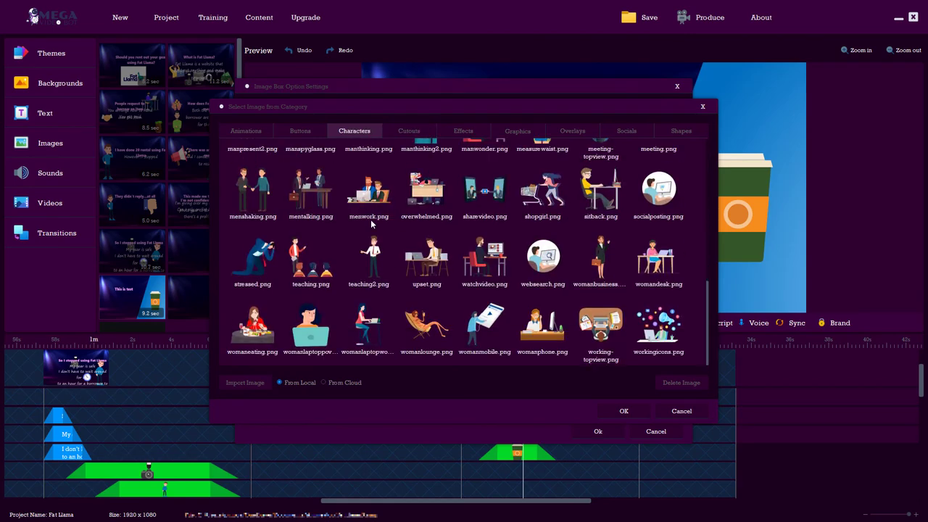
pyautogui.scroll(8, 375, 262)
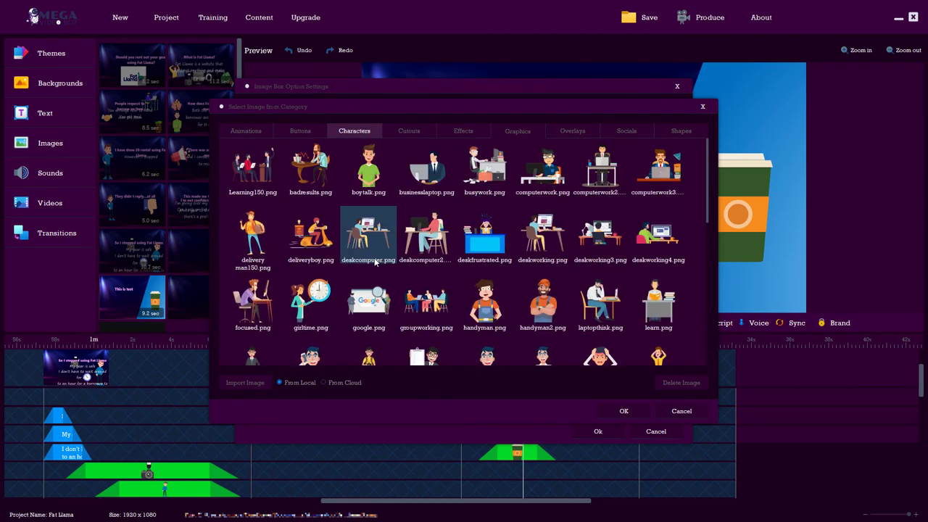
pyautogui.click(301, 129)
pyautogui.scroll(-6, 348, 241)
pyautogui.scroll(8, 348, 242)
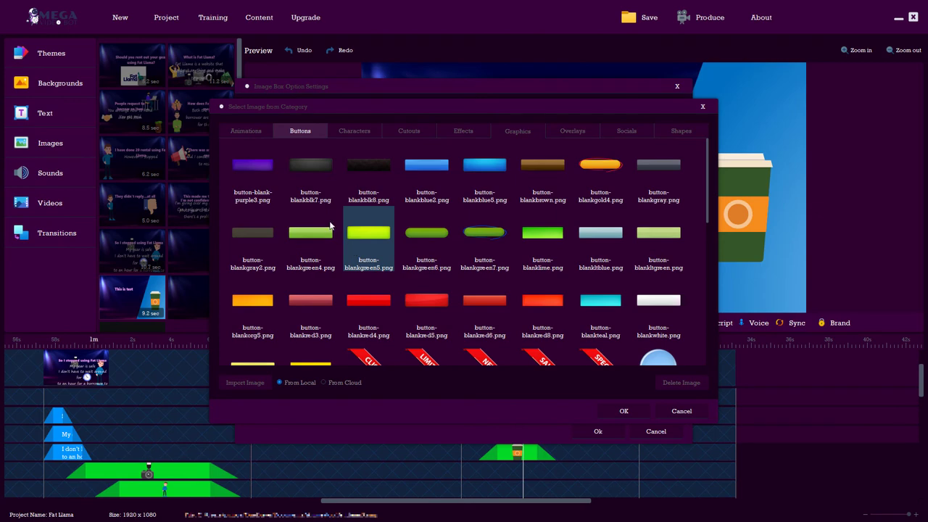
pyautogui.click(251, 134)
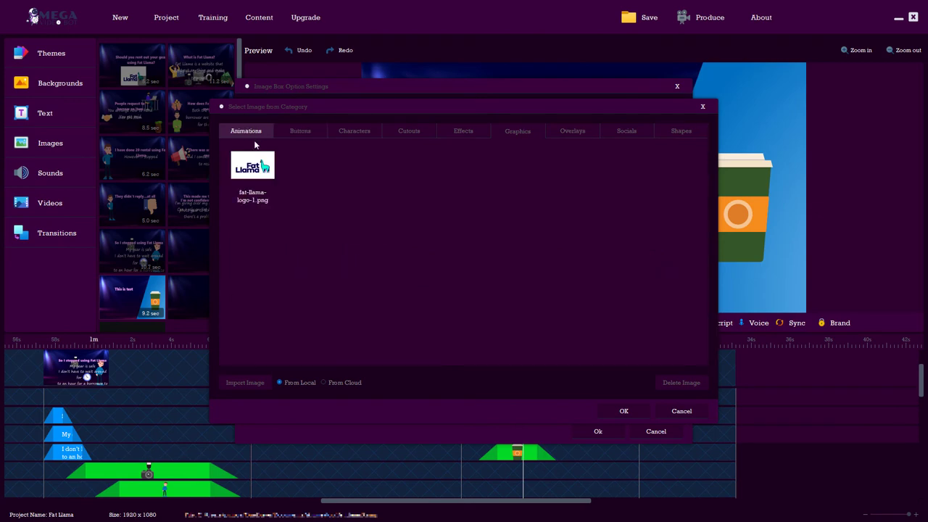
pyautogui.click(572, 130)
pyautogui.scroll(-1, 531, 223)
pyautogui.scroll(1, 530, 223)
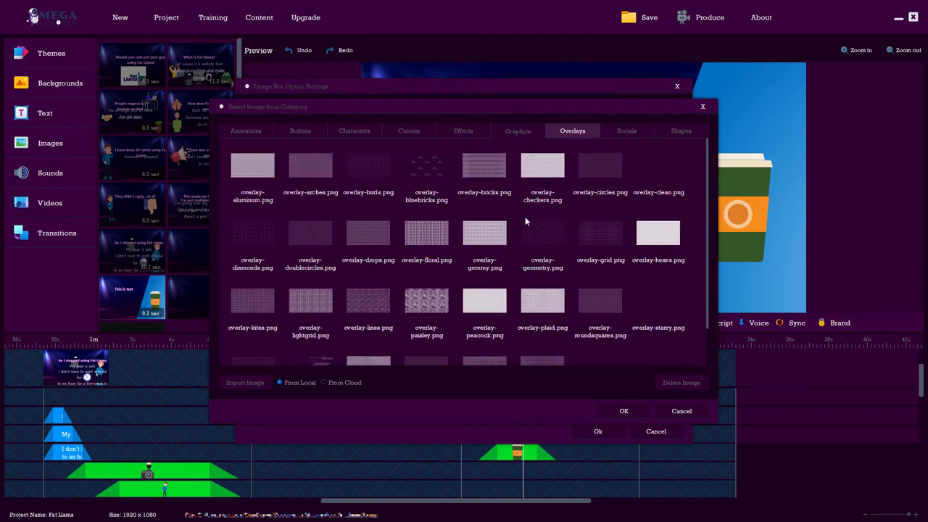
pyautogui.click(622, 131)
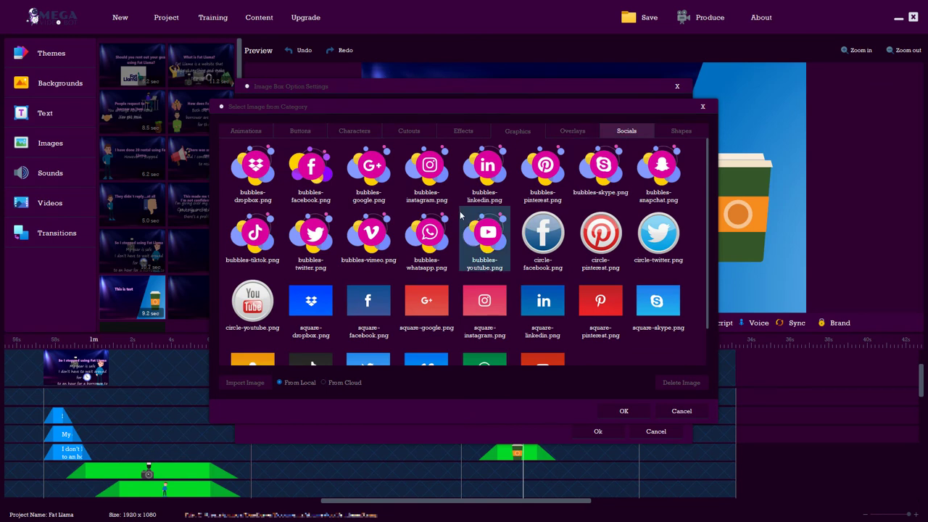
pyautogui.scroll(-1, 445, 229)
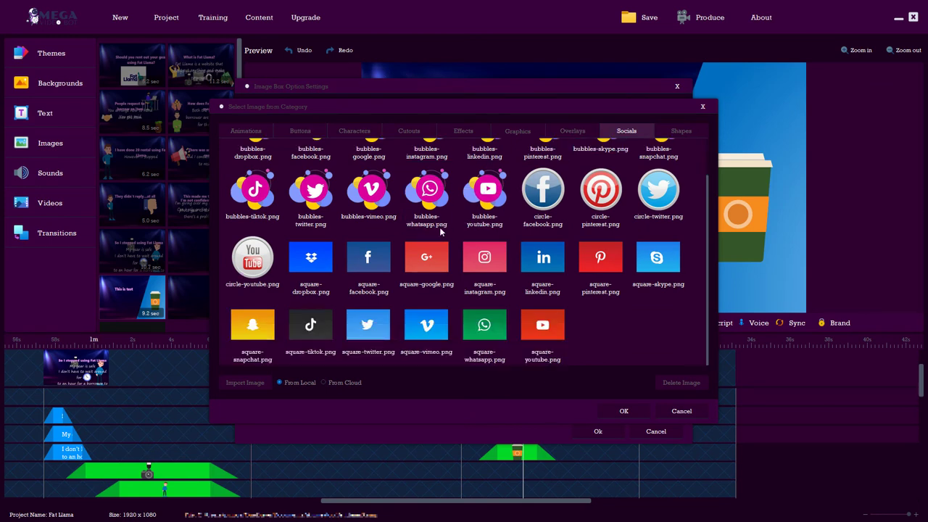
pyautogui.scroll(1, 433, 249)
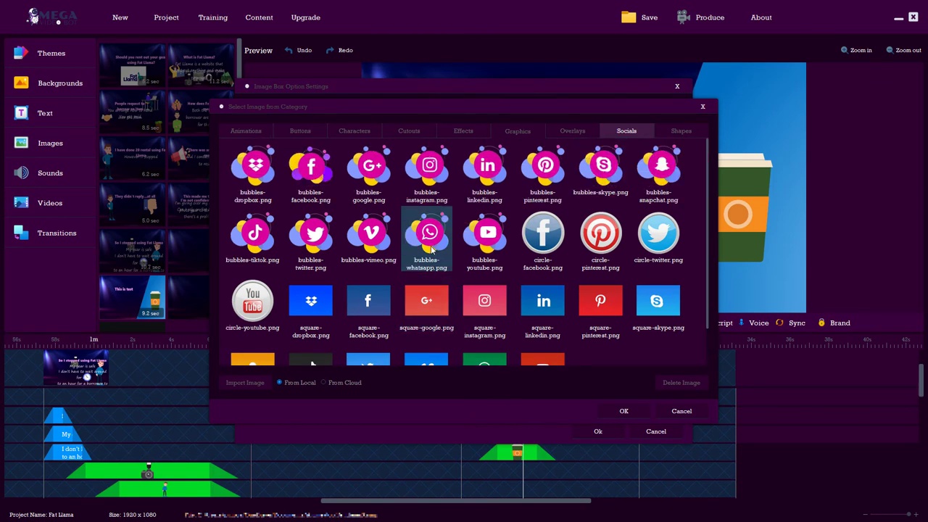
pyautogui.scroll(-10, 601, 171)
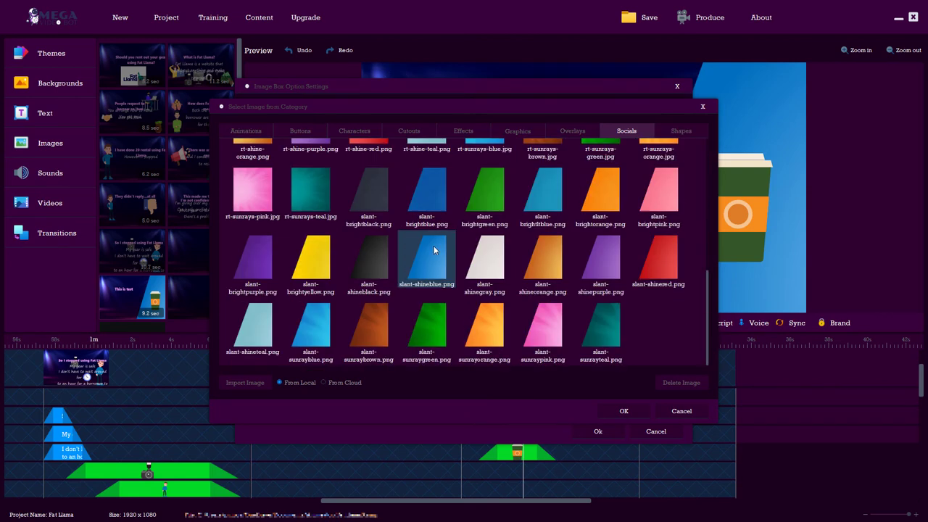
pyautogui.scroll(4, 434, 250)
pyautogui.click(446, 132)
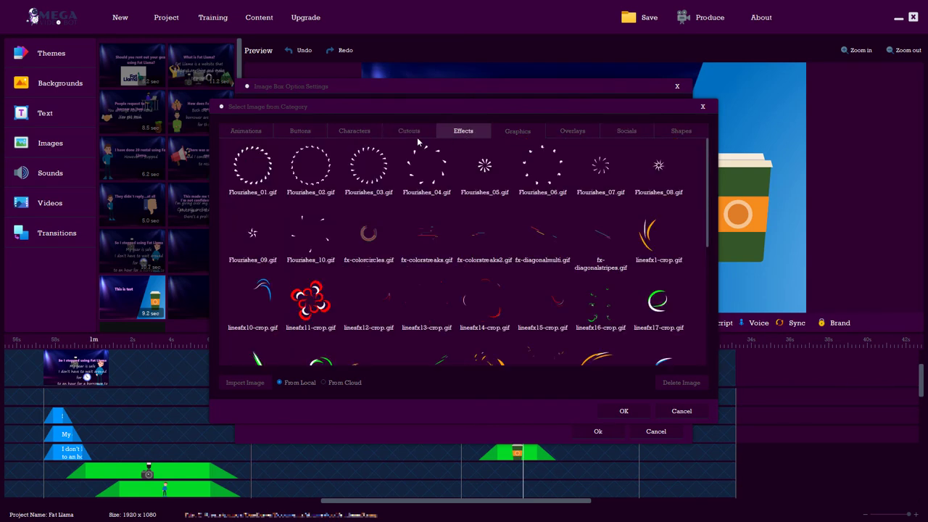
pyautogui.click(412, 131)
pyautogui.click(355, 133)
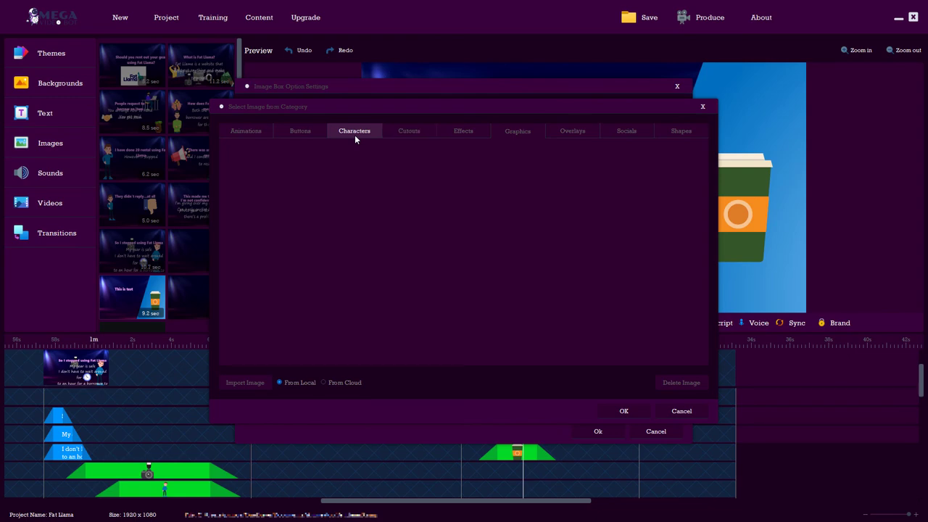
pyautogui.scroll(-10, 358, 194)
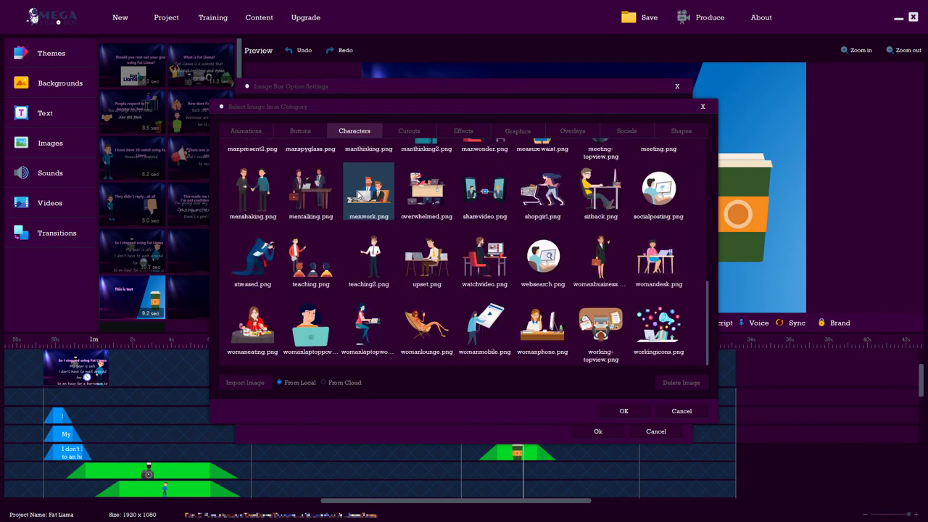
pyautogui.scroll(10, 358, 194)
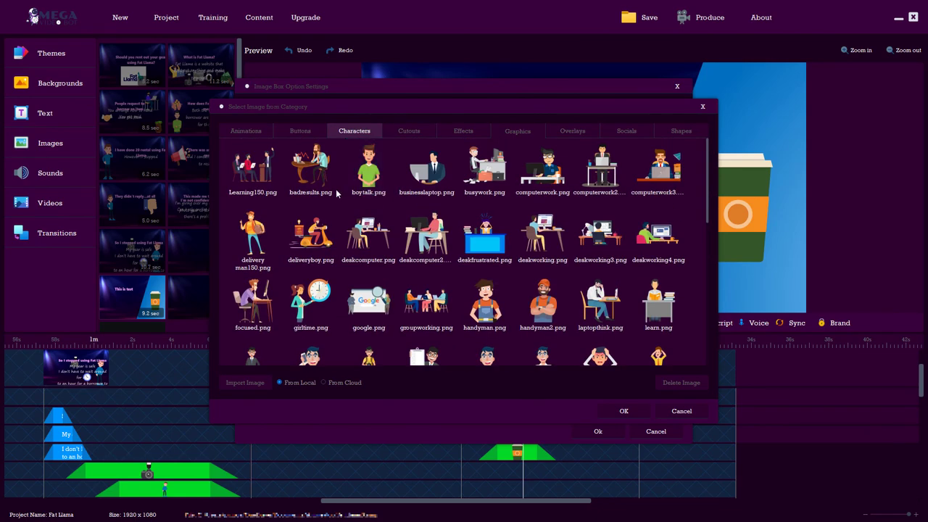
pyautogui.click(302, 132)
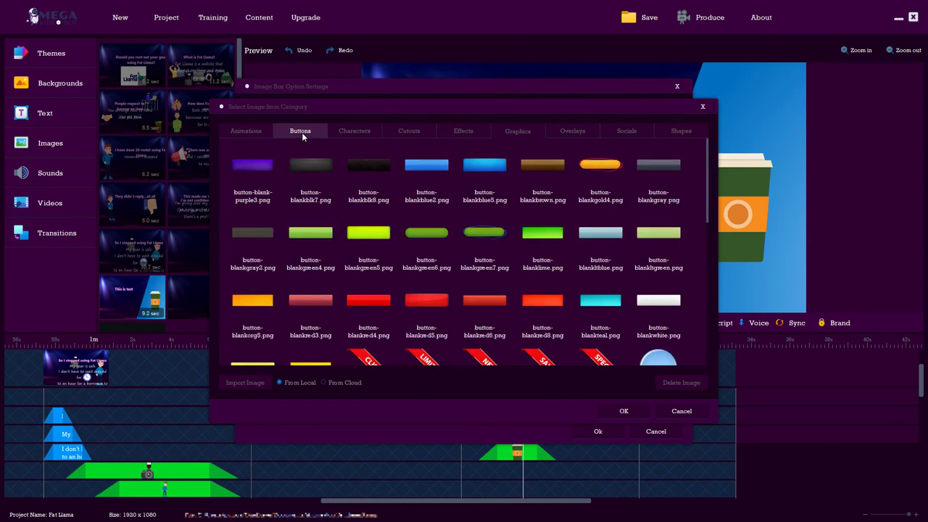
pyautogui.scroll(-5, 308, 204)
pyautogui.scroll(5, 307, 204)
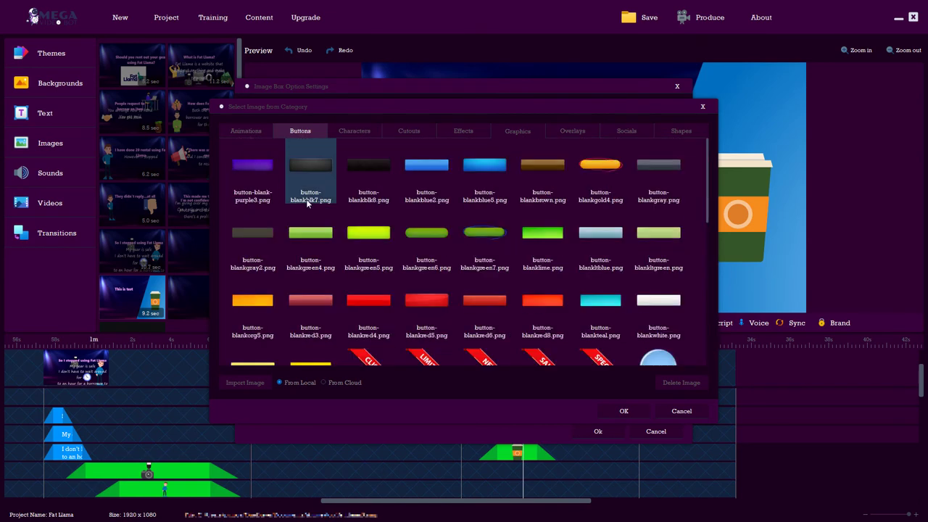
pyautogui.click(682, 411)
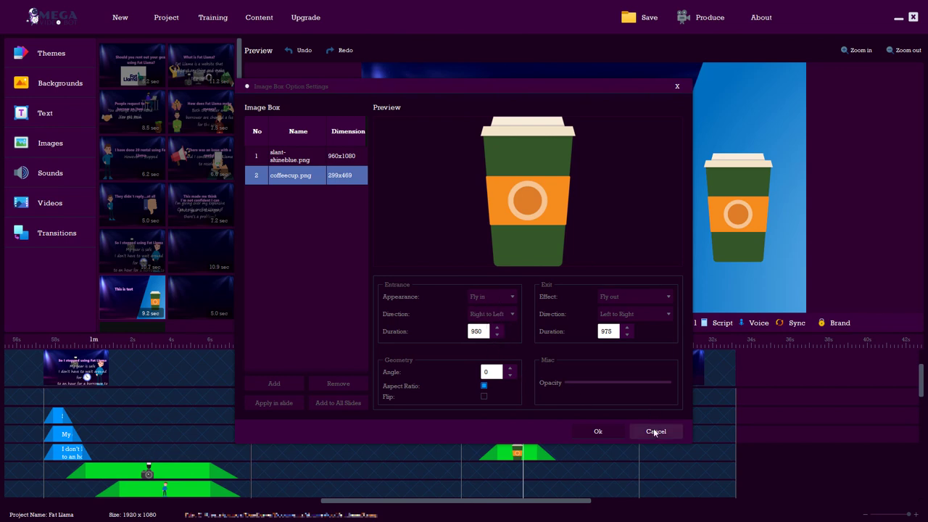
# Close Image Box Option Settings and open the slide's Script Editor with its empty script
pyautogui.click(655, 431)
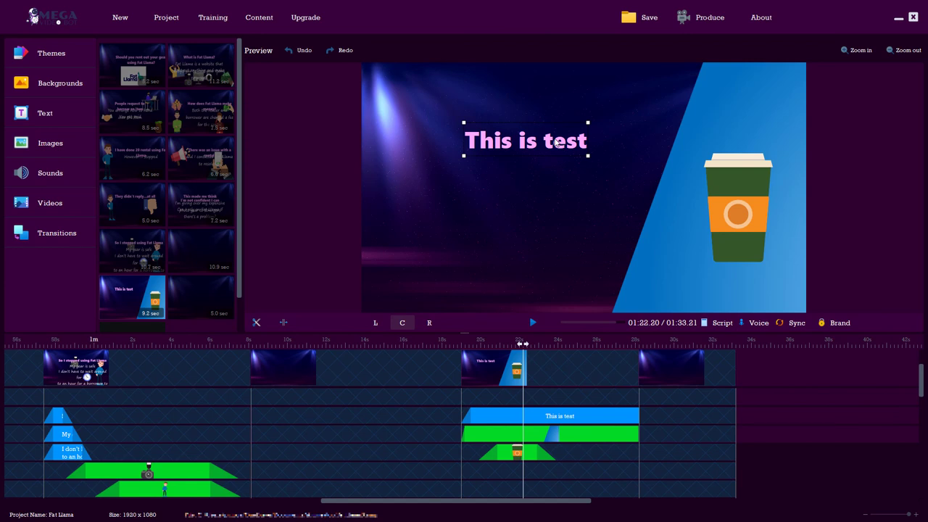
pyautogui.click(718, 324)
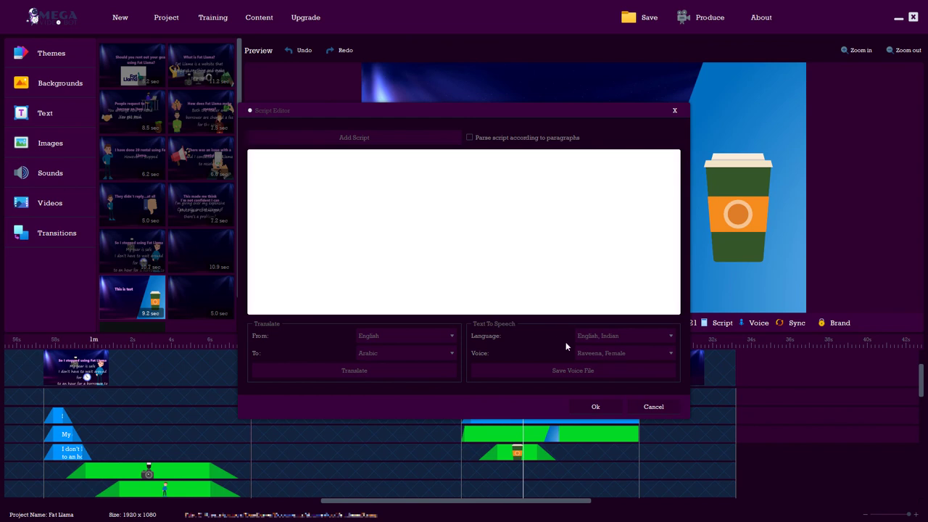
# Cancel the Script Editor and bring up the Voiceover Track dialog for this slide
pyautogui.click(653, 407)
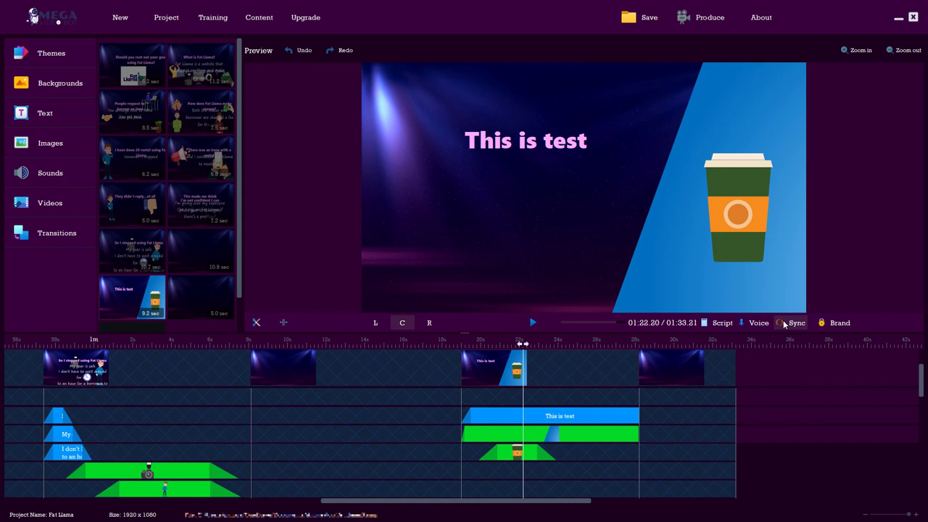
pyautogui.click(754, 322)
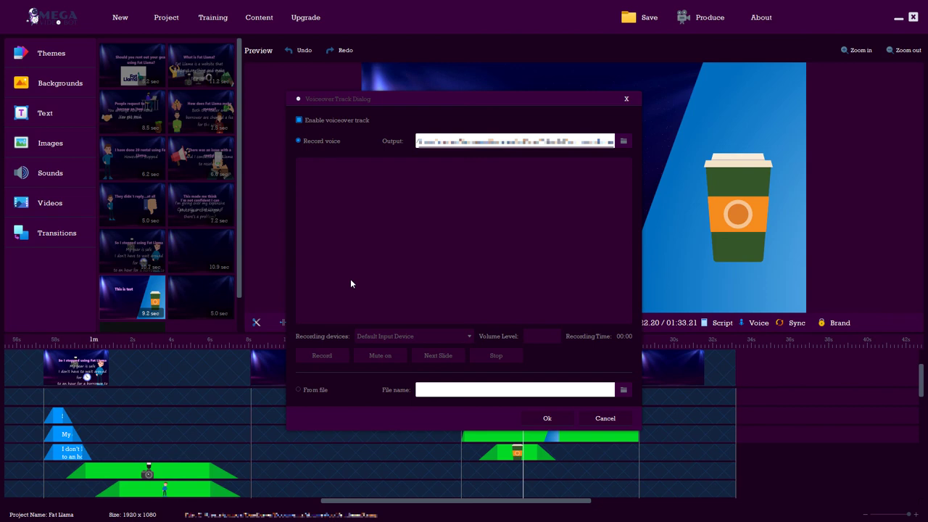
# Dismiss the Voiceover Track dialog, returning to the 'This is test' scene preview
pyautogui.click(626, 100)
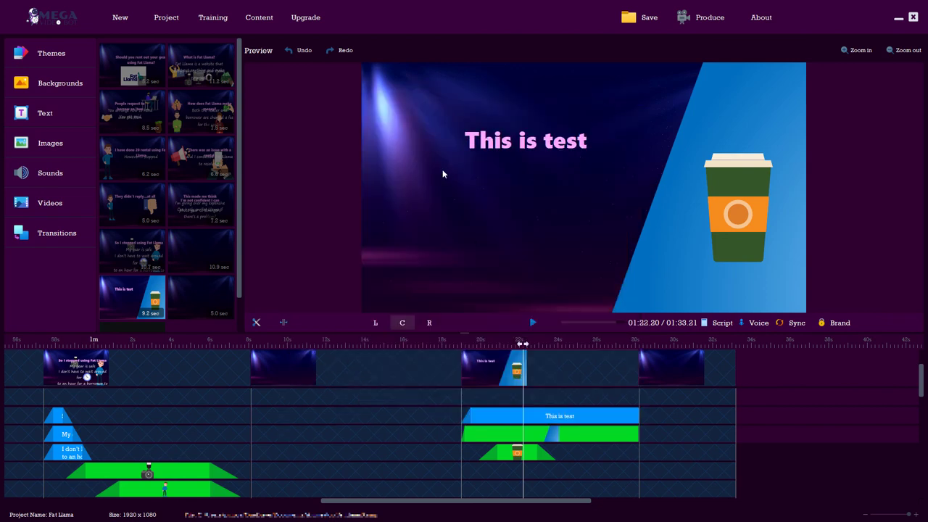